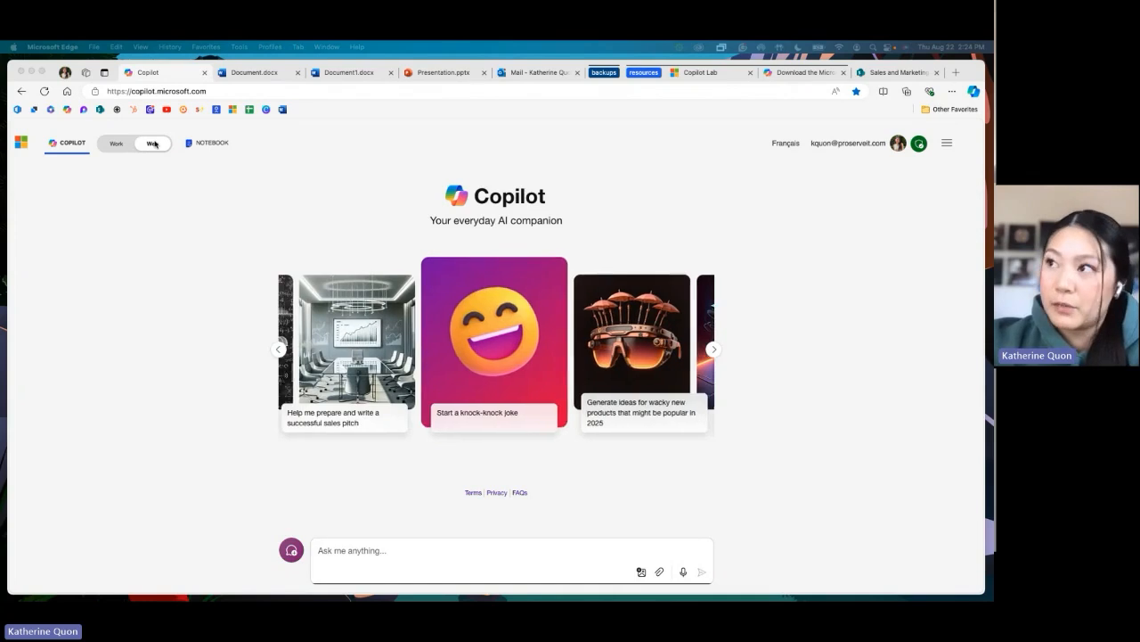
Step: Compare Copilot's Work and Web modes, including the signed-in account indicators, and leave Copilot set to Work
left_click(125, 154)
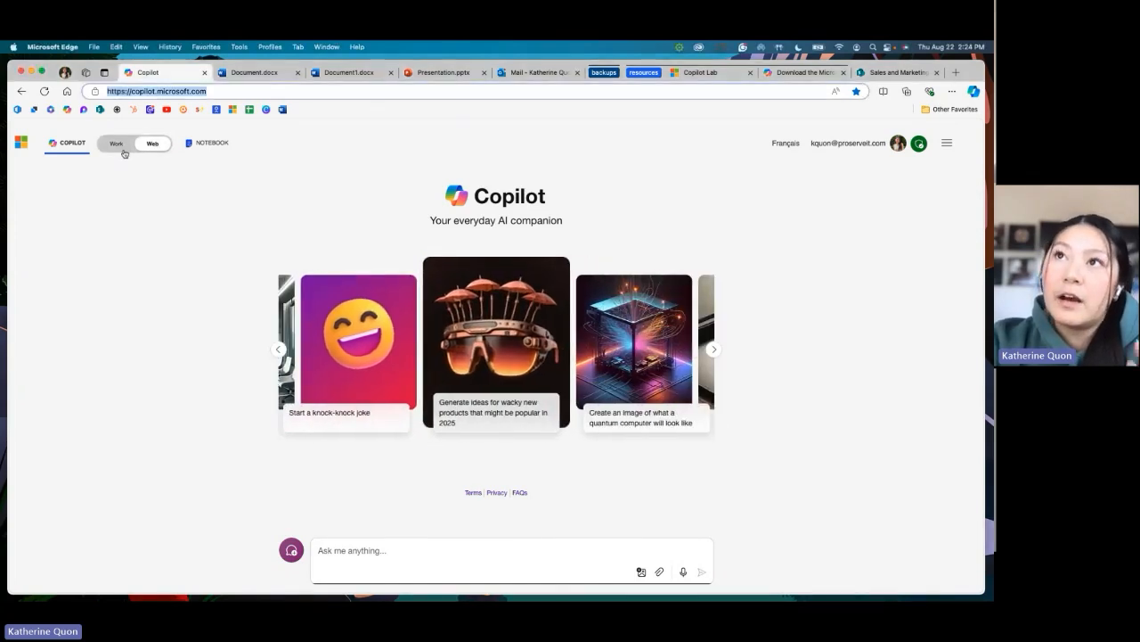
left_click(123, 152)
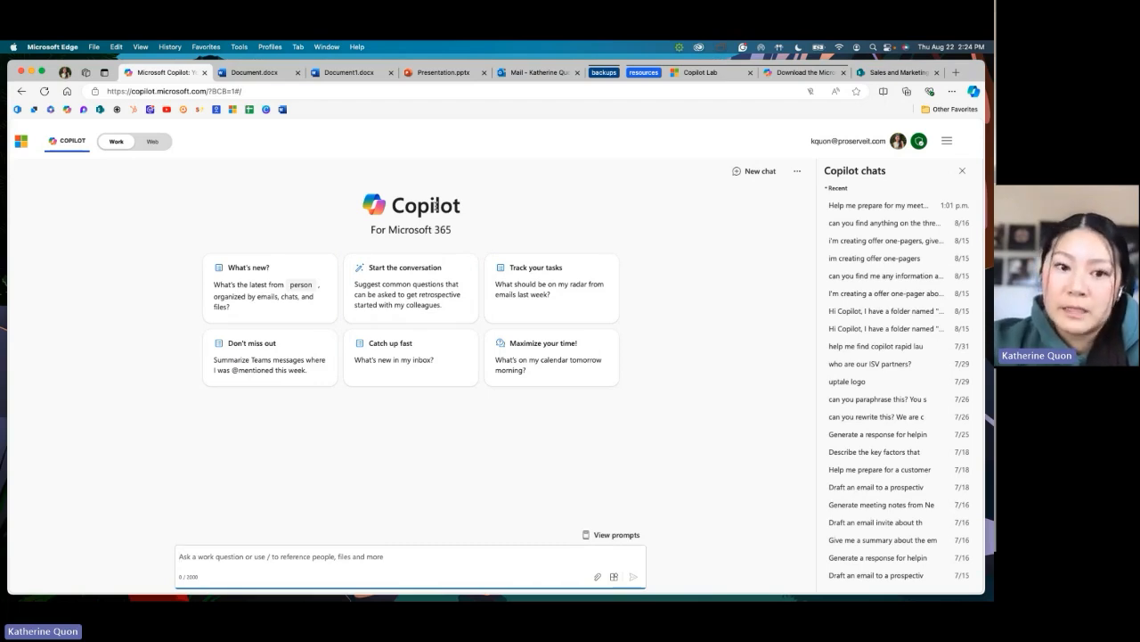
left_click(149, 141)
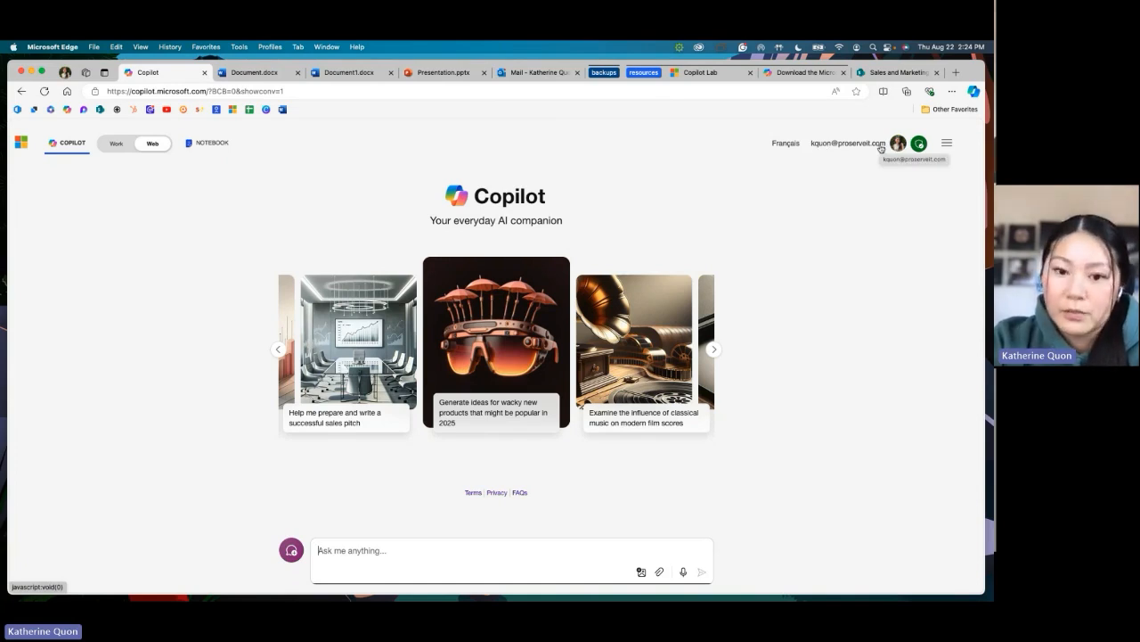
mouse_move(917, 147)
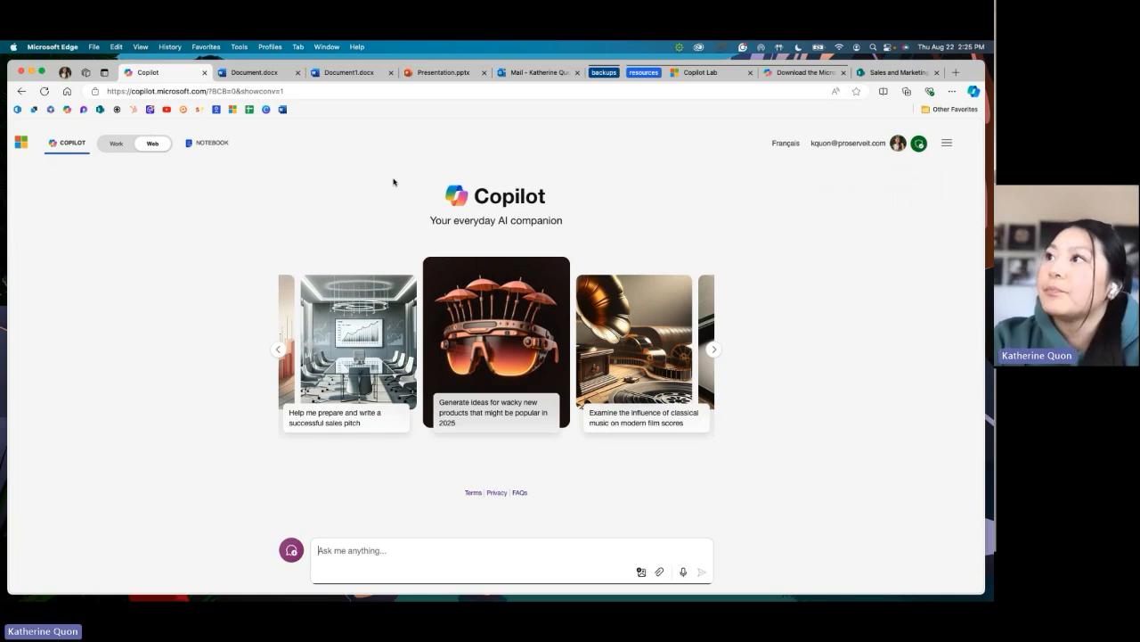
left_click(117, 144)
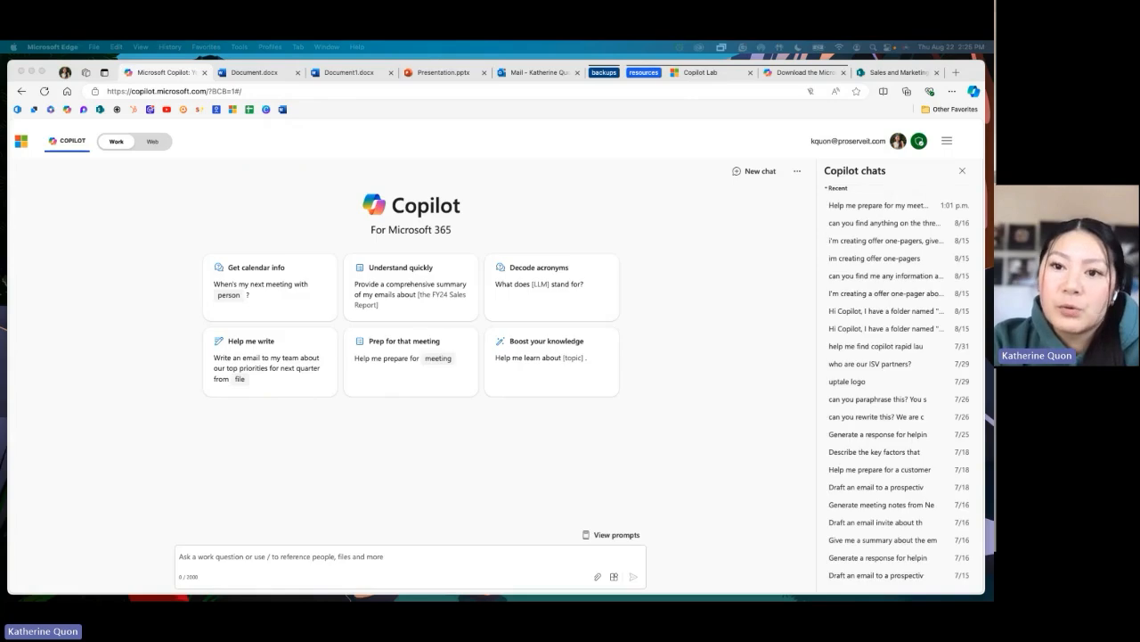
Step: Ask Copilot "Help me prepare for my meetings next week - give me a list of meetings, with whom, and any details/context"
left_click(270, 190)
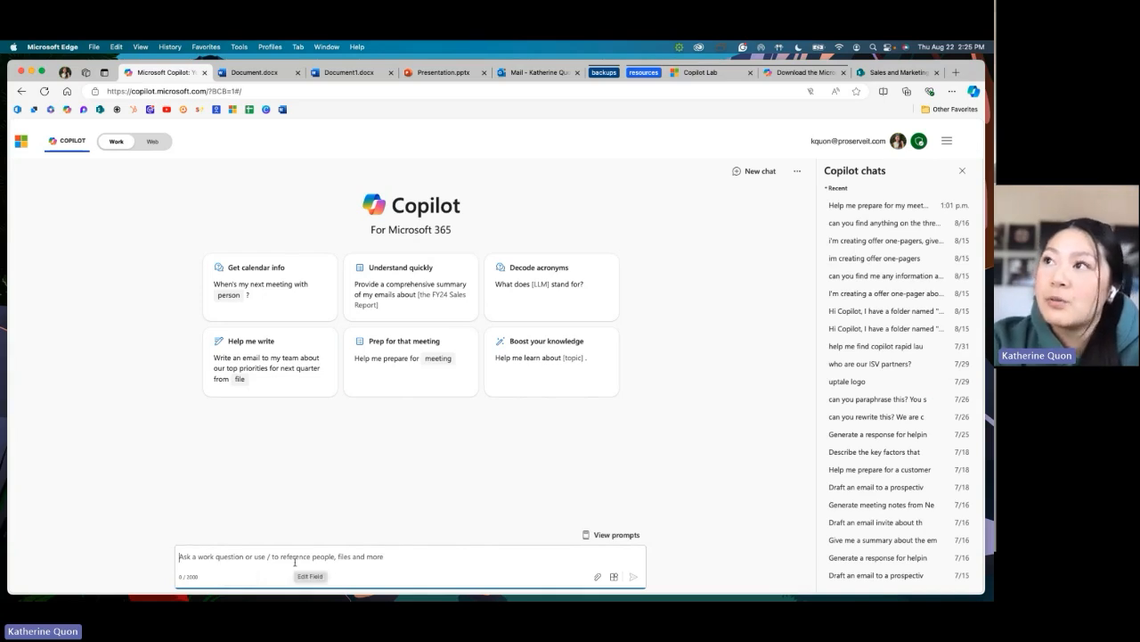
type("Help me prepare for my meetings this week - give me a list of meetings, with whom, and any details/context")
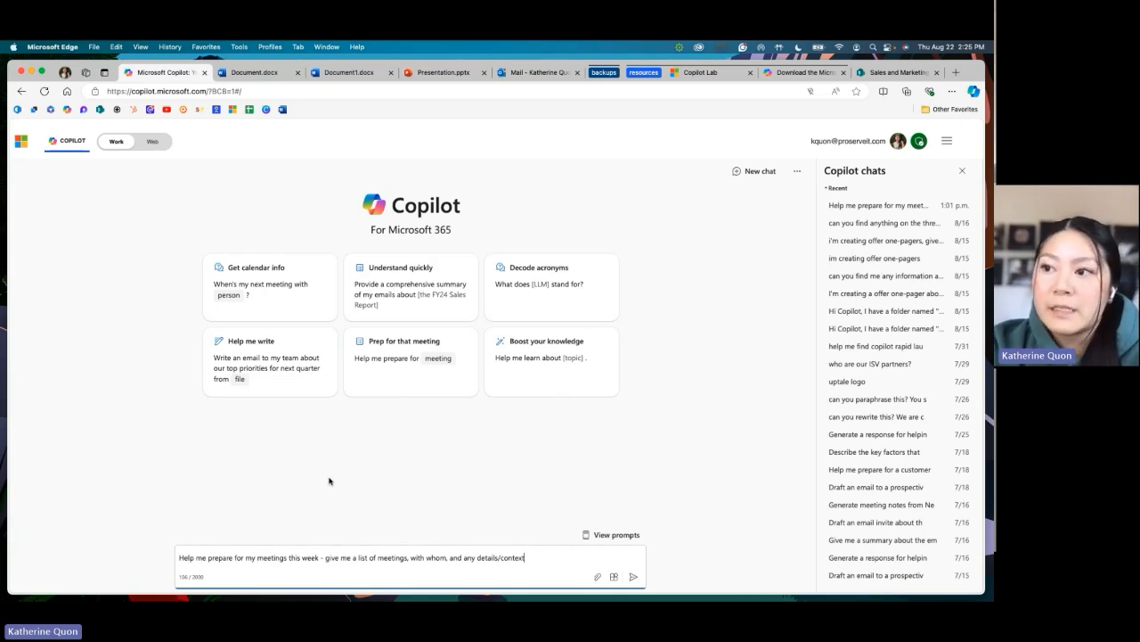
double_click(294, 558)
type("the")
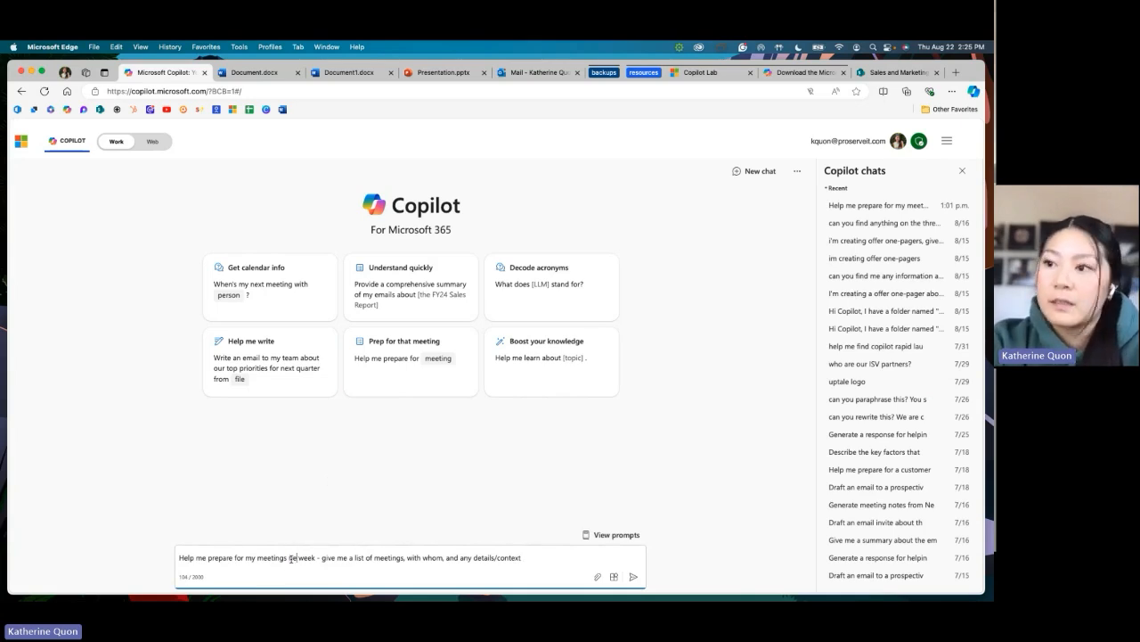
type("xt")
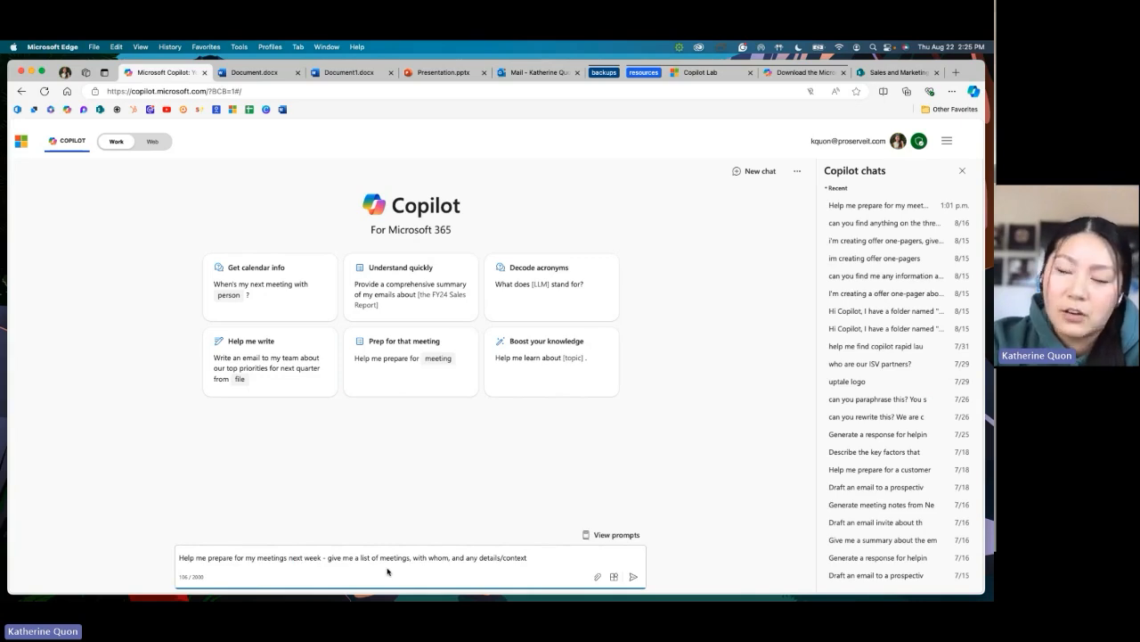
left_click(633, 576)
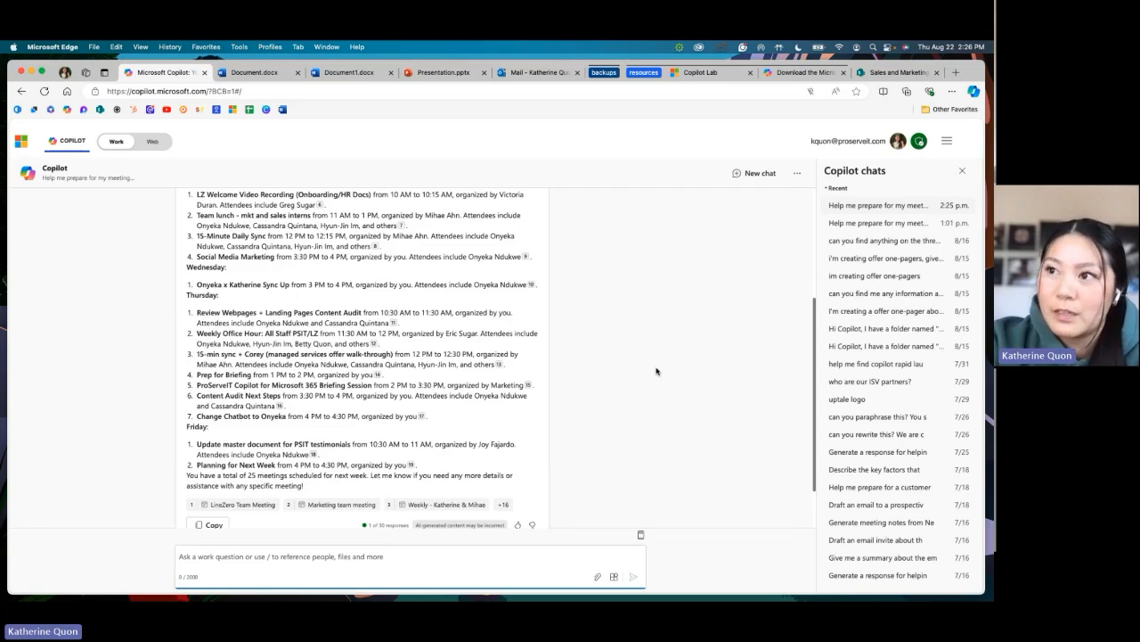
Step: Review Copilot's day-by-day meeting list from Monday to Friday, including the source reference for a Tuesday meeting
scroll(657, 371, "up", 10)
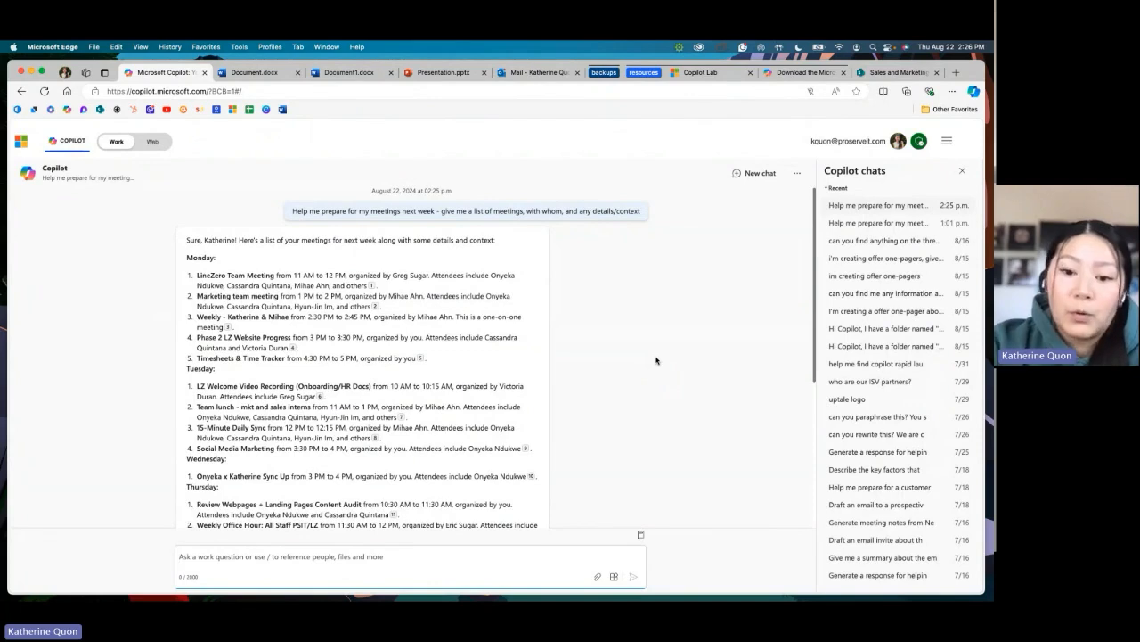
scroll(657, 360, "down", 1)
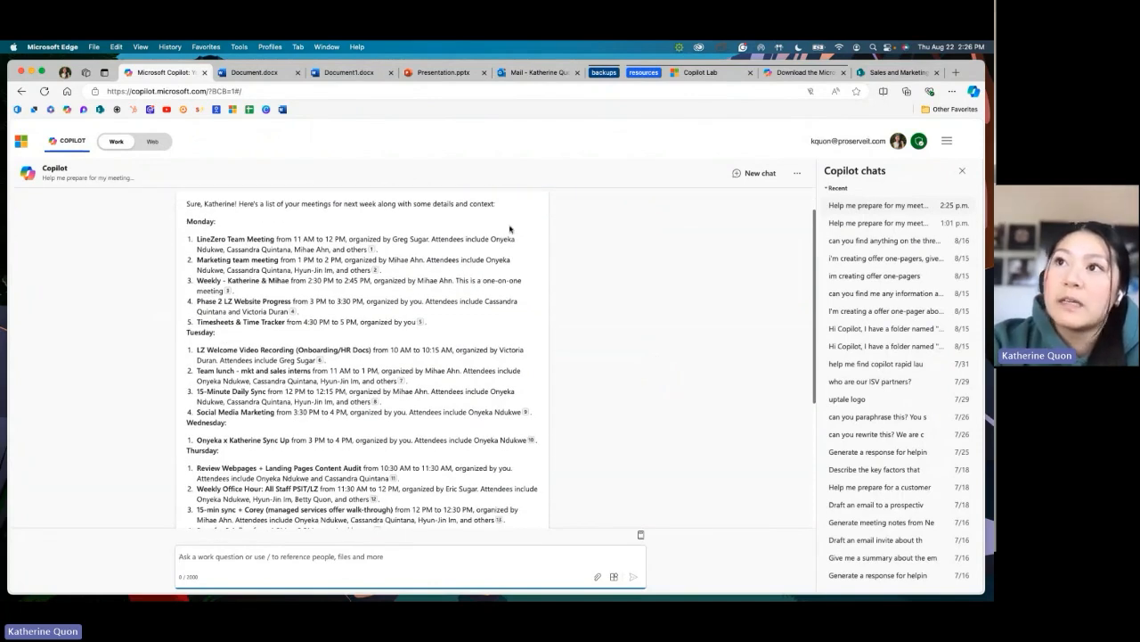
scroll(220, 387, "down", 2)
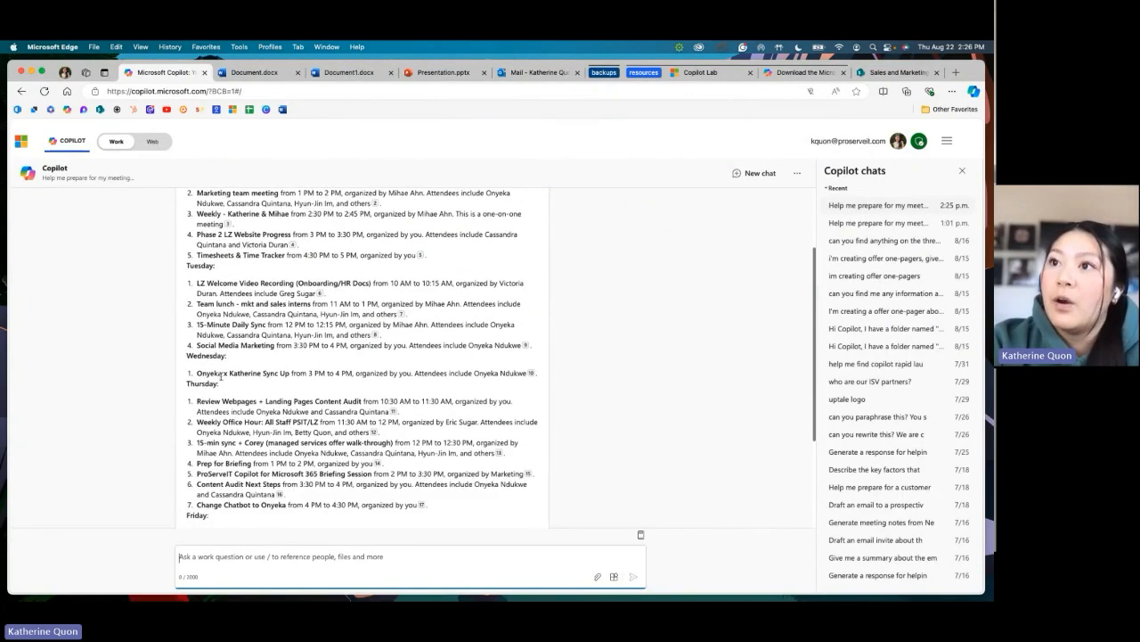
scroll(218, 434, "down", 3)
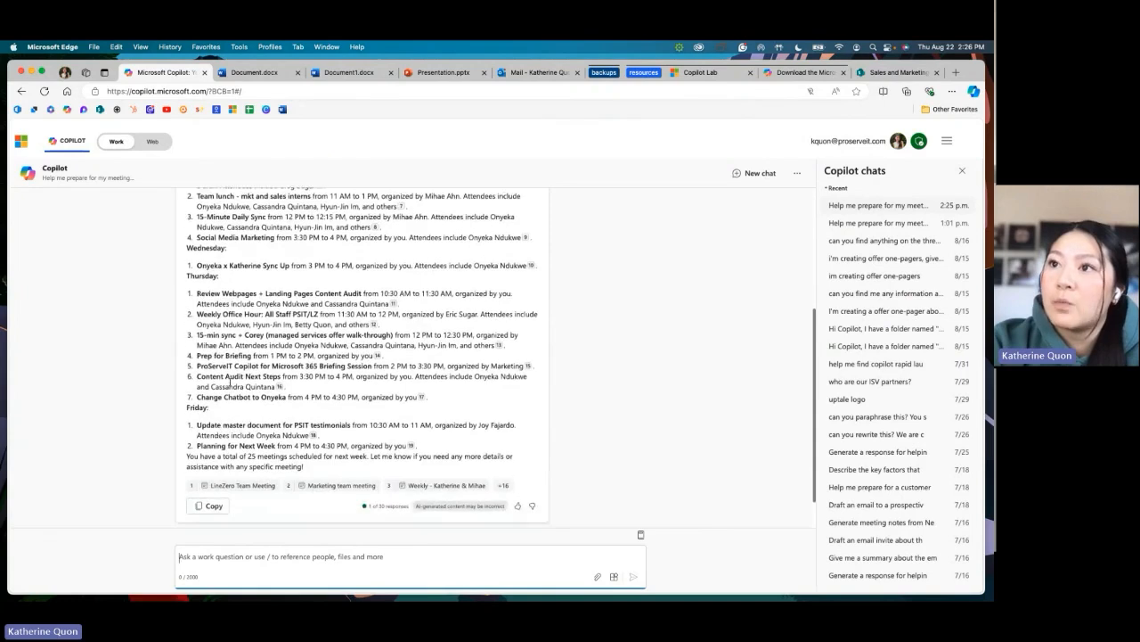
scroll(230, 383, "up", 4)
scroll(230, 383, "up", 1)
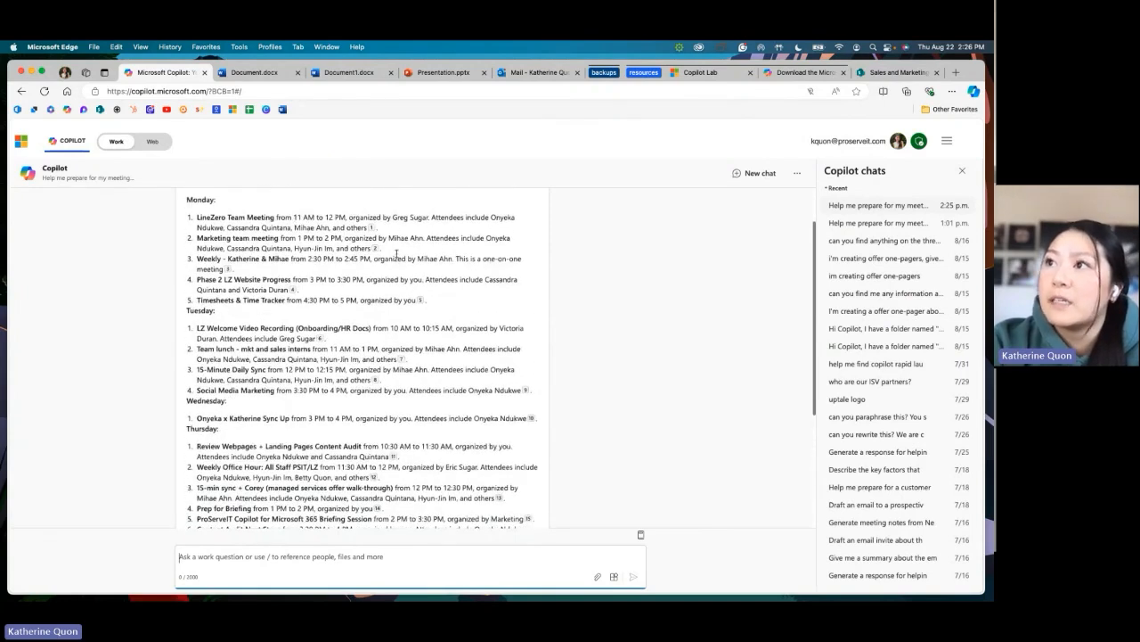
mouse_move(225, 268)
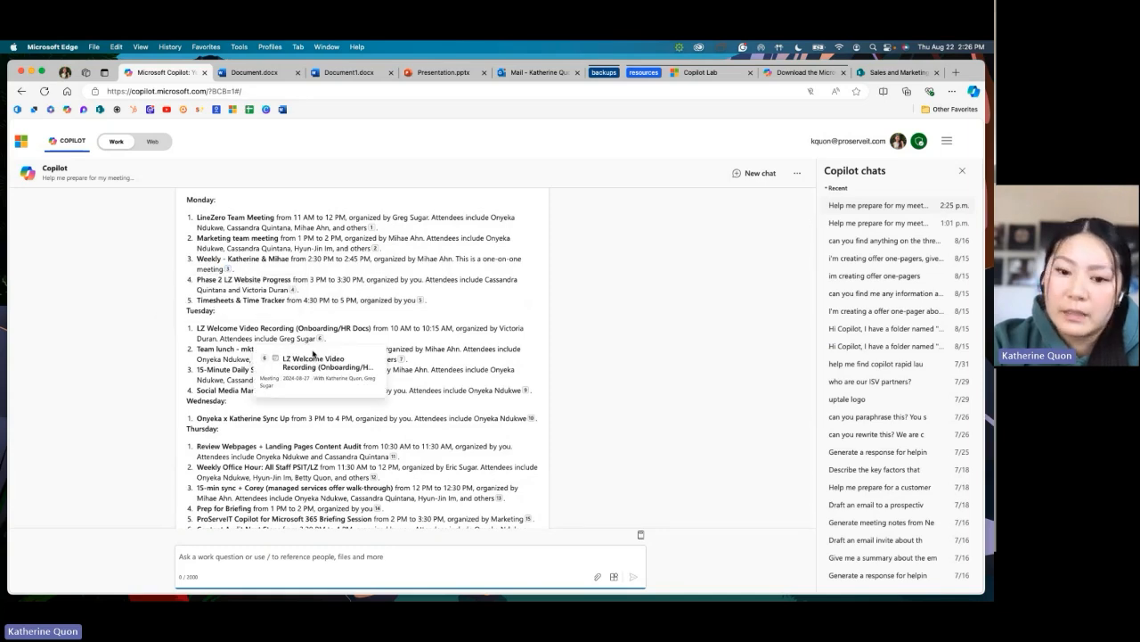
scroll(593, 432, "down", 5)
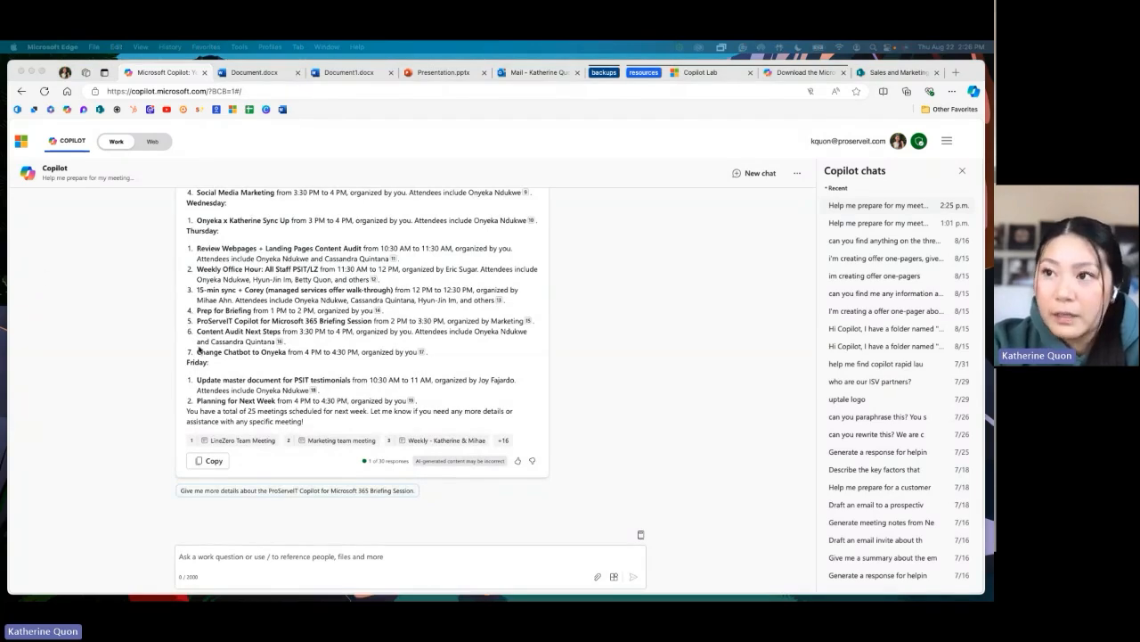
Step: Ask Copilot the follow-up "Tell me more about the AI/copilot executive briefing session"
left_click(207, 542)
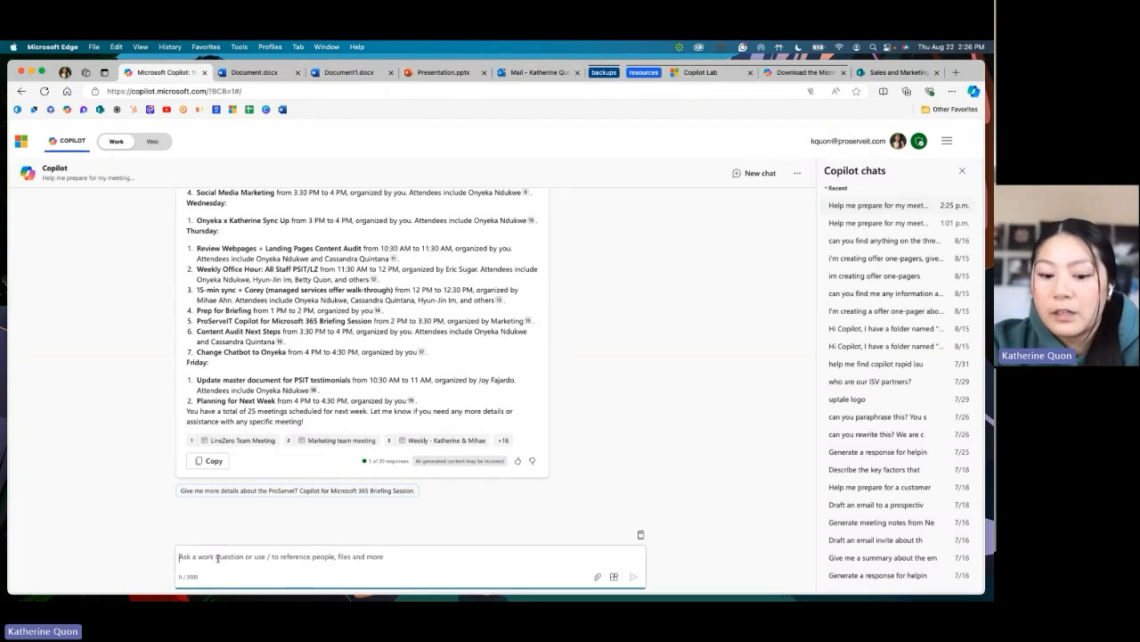
type("Tell me more about the AI/copilot executive briefing session")
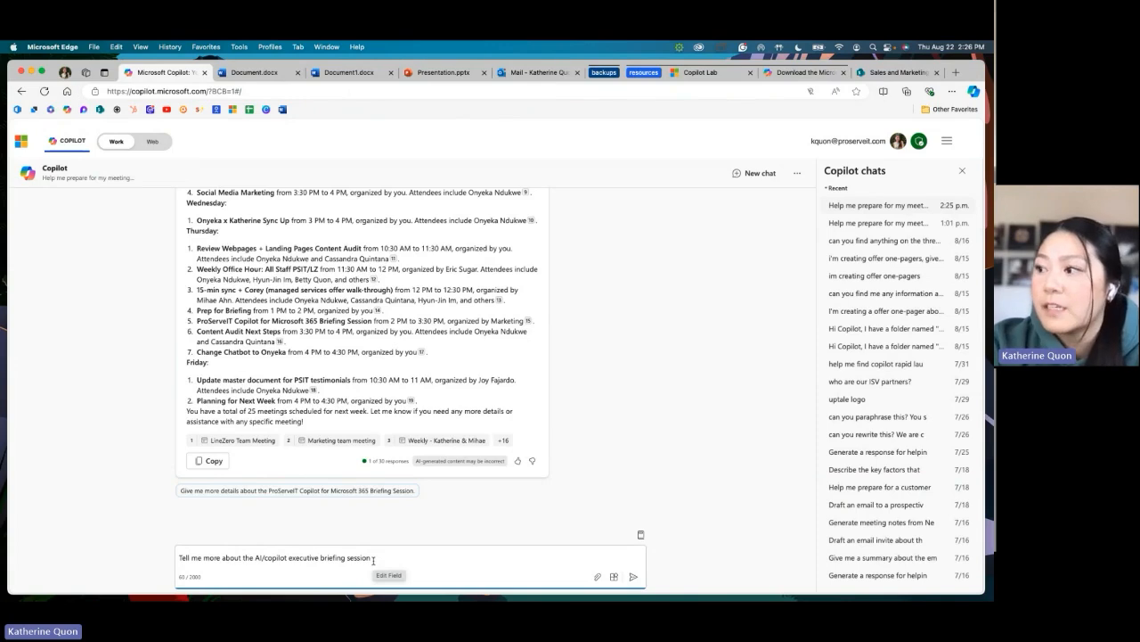
left_click(633, 576)
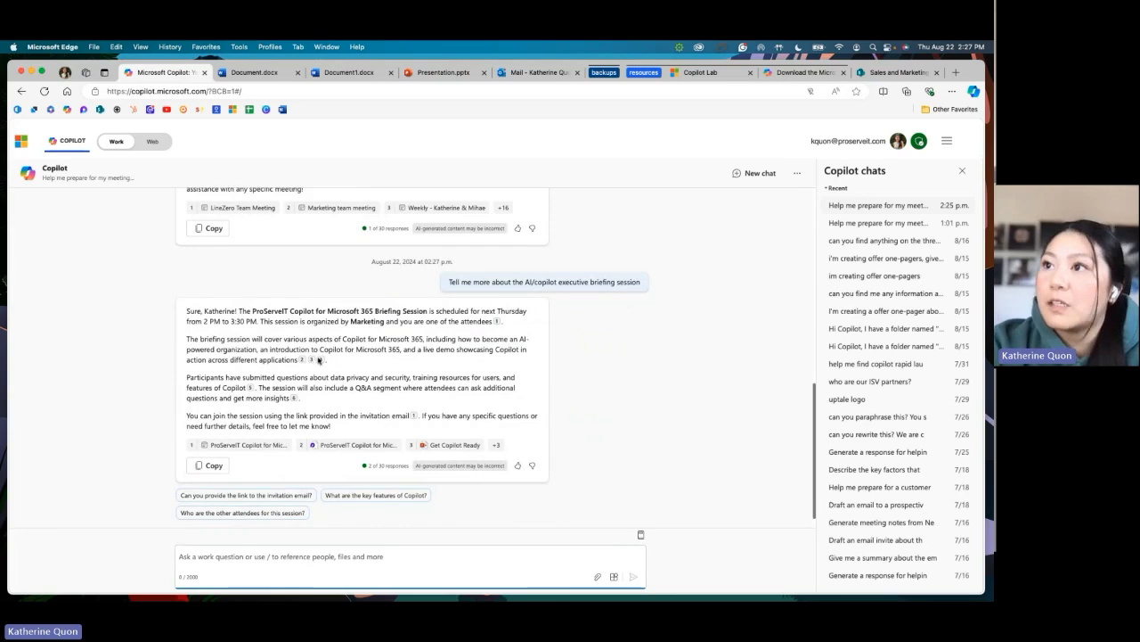
Step: Examine the citations in the briefing session answer and expand its full list of sources
mouse_move(307, 360)
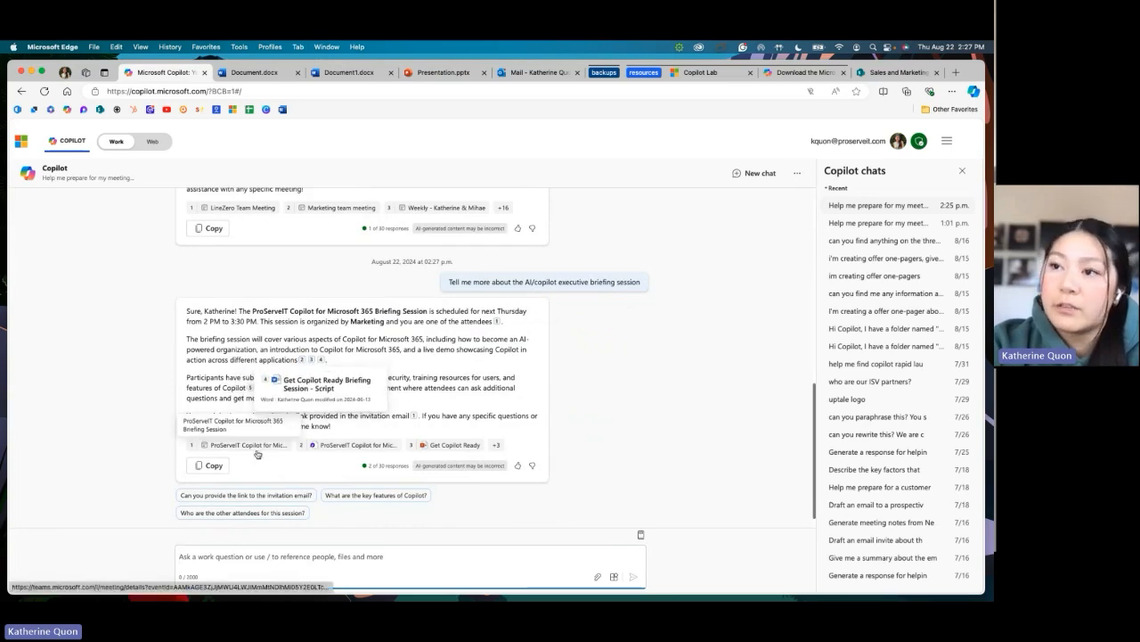
left_click(500, 444)
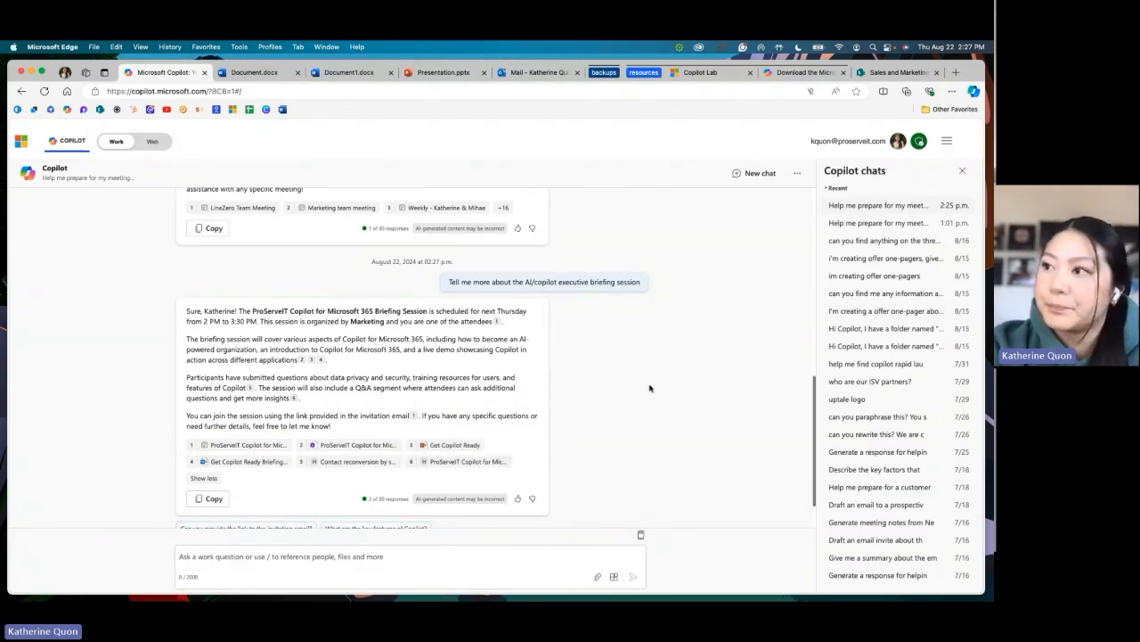
scroll(649, 388, "down", 1)
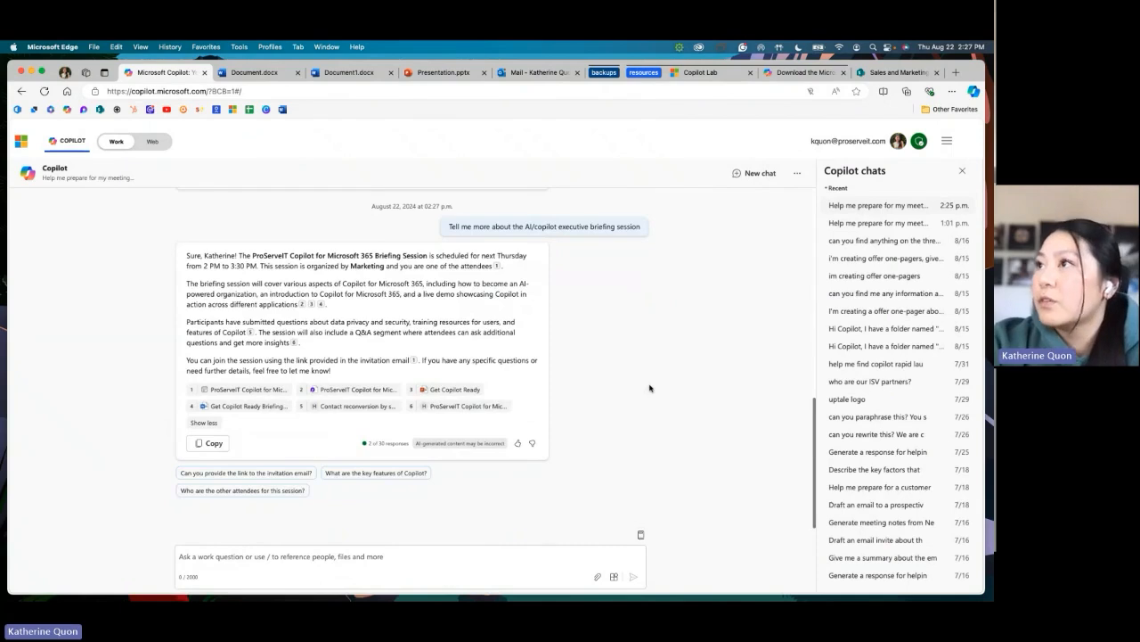
scroll(650, 389, "up", 5)
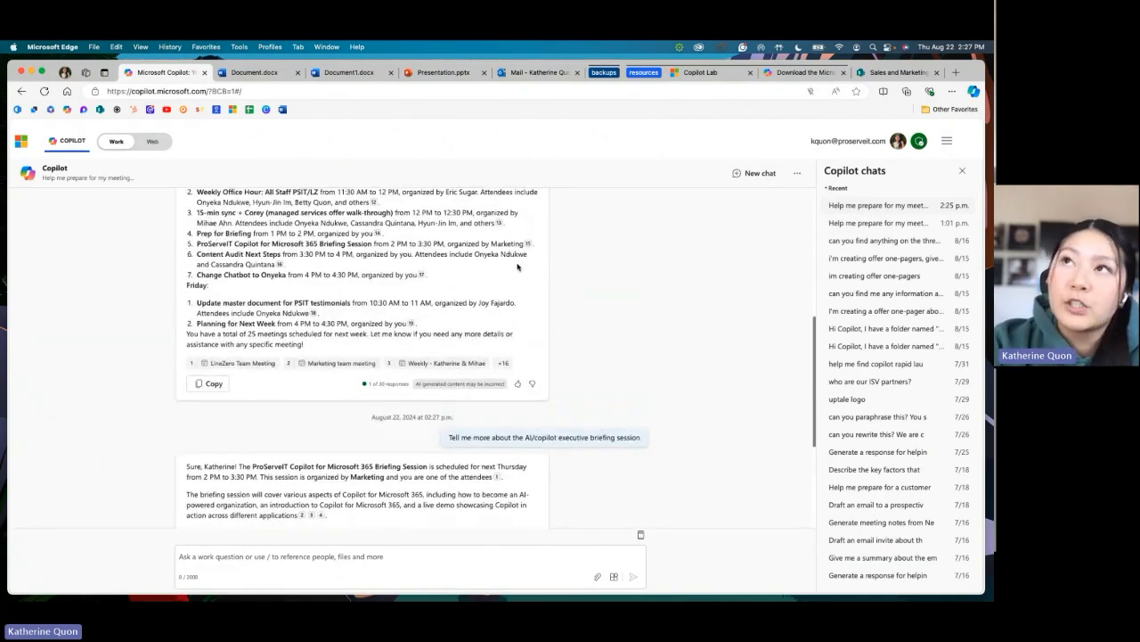
Step: Switch to the blank Word document Document.docx and open the Draft with Copilot prompt
left_click(259, 80)
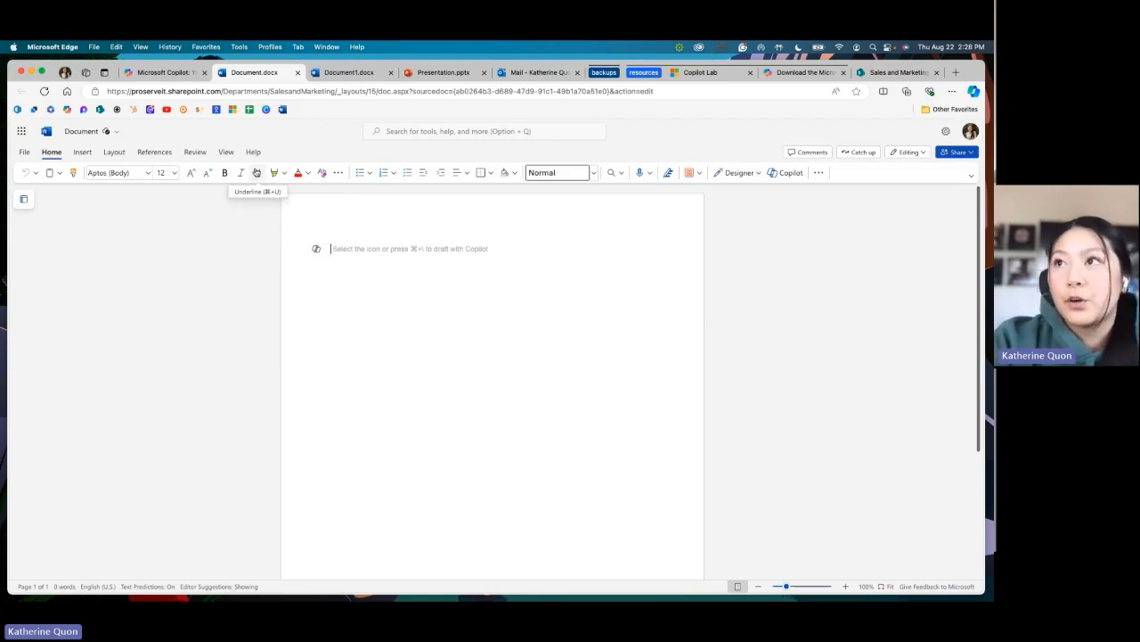
left_click(315, 252)
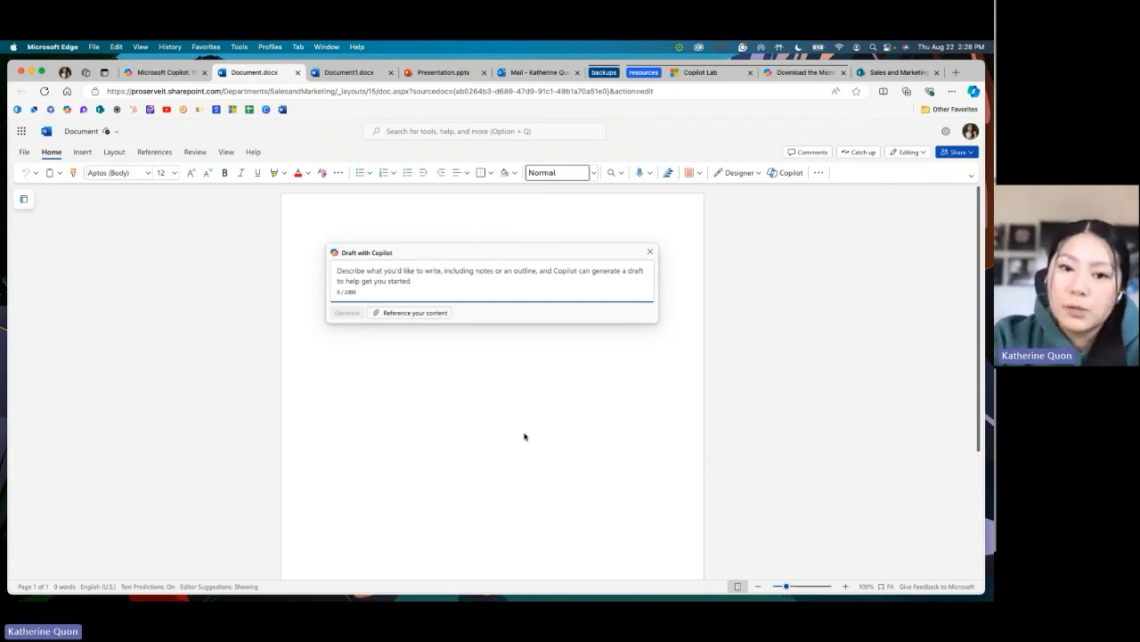
Step: Open the Copilot chat pane beside the document, widen it, and close it again
left_click(784, 174)
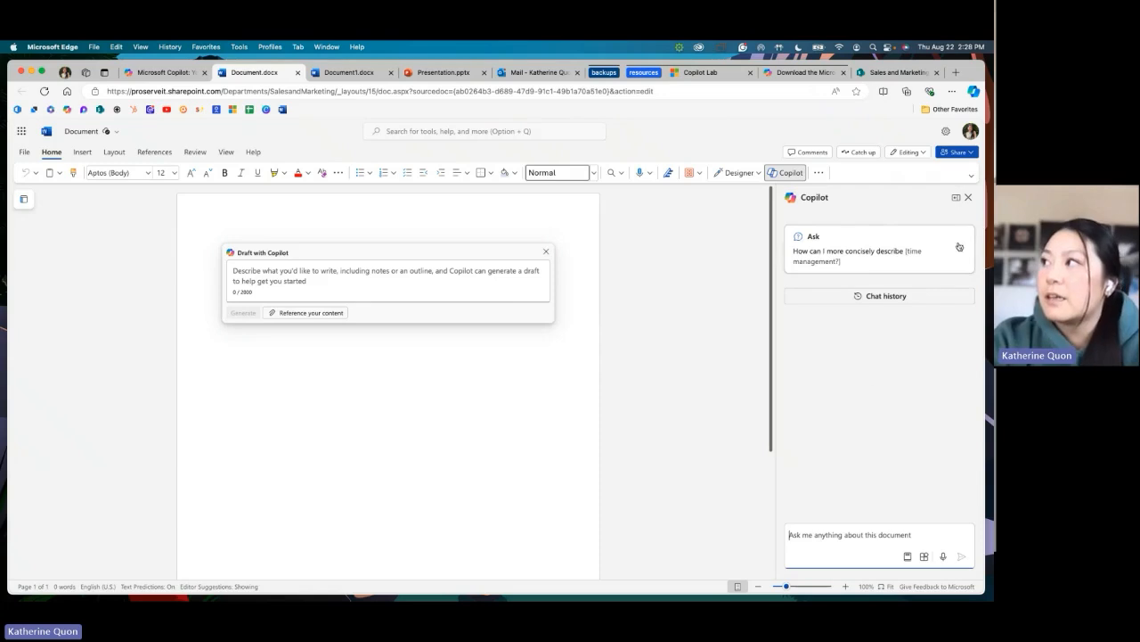
left_click(956, 197)
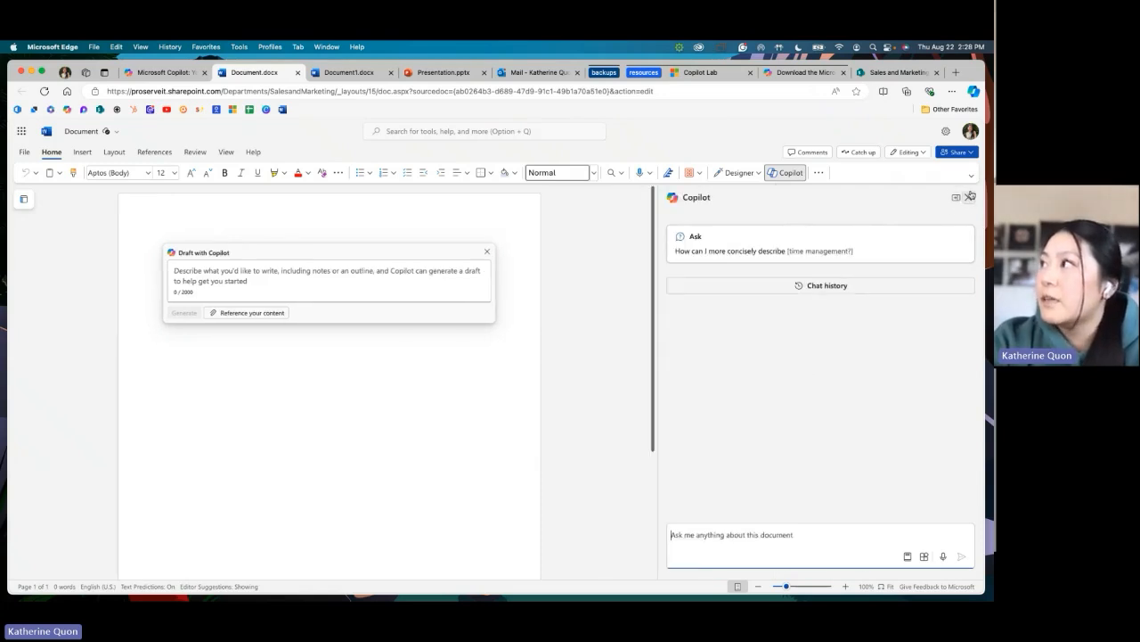
left_click(971, 196)
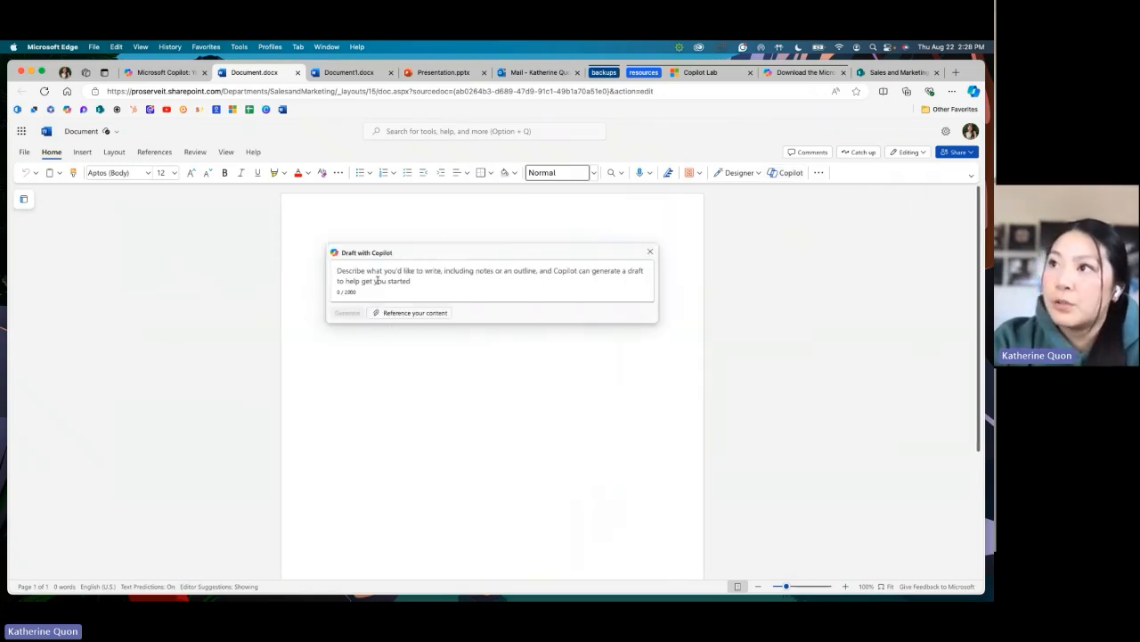
Step: Generate a Copilot draft from "what should be included in a townhall meeting for all employees?" and review the text
left_click(377, 281)
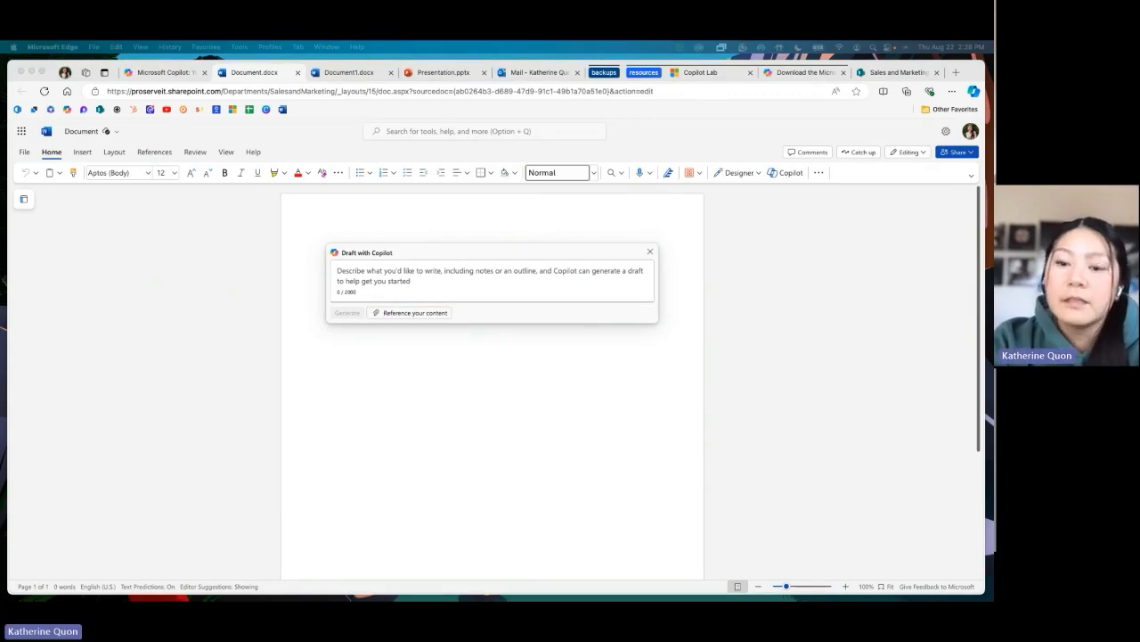
left_click(370, 283)
type("what should be included in a townhall meeting for all employees?")
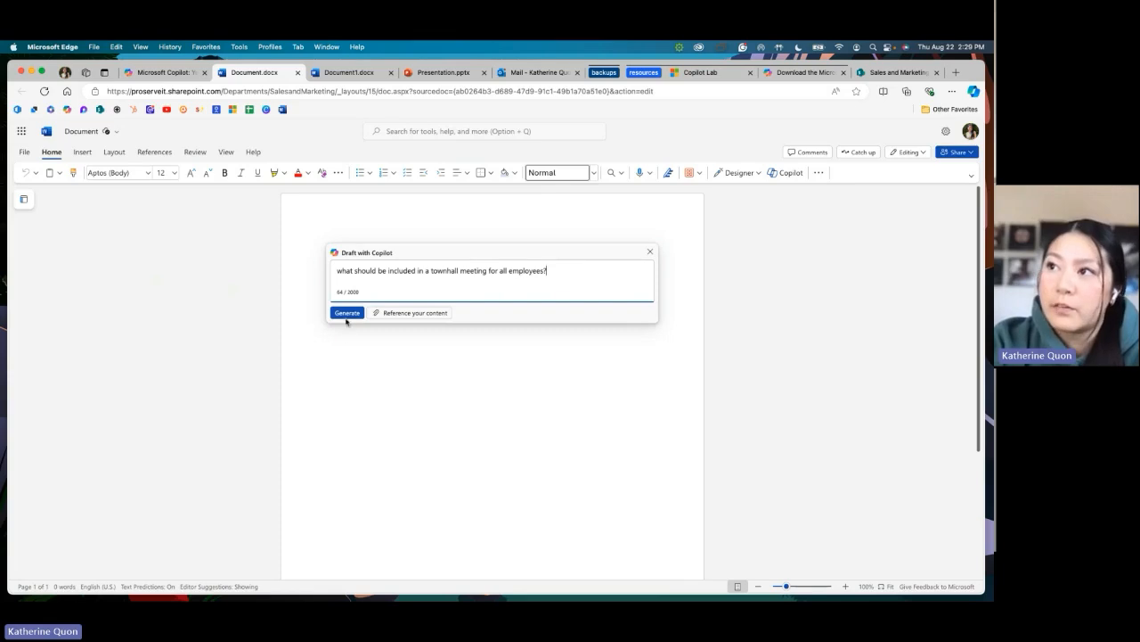
left_click(348, 314)
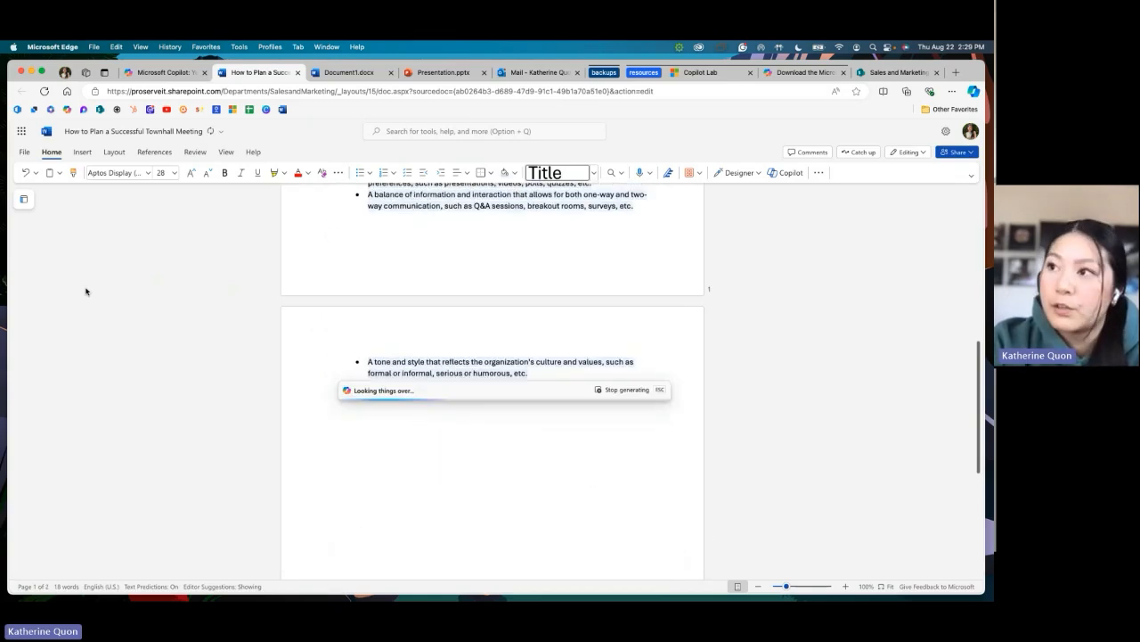
scroll(203, 354, "up", 15)
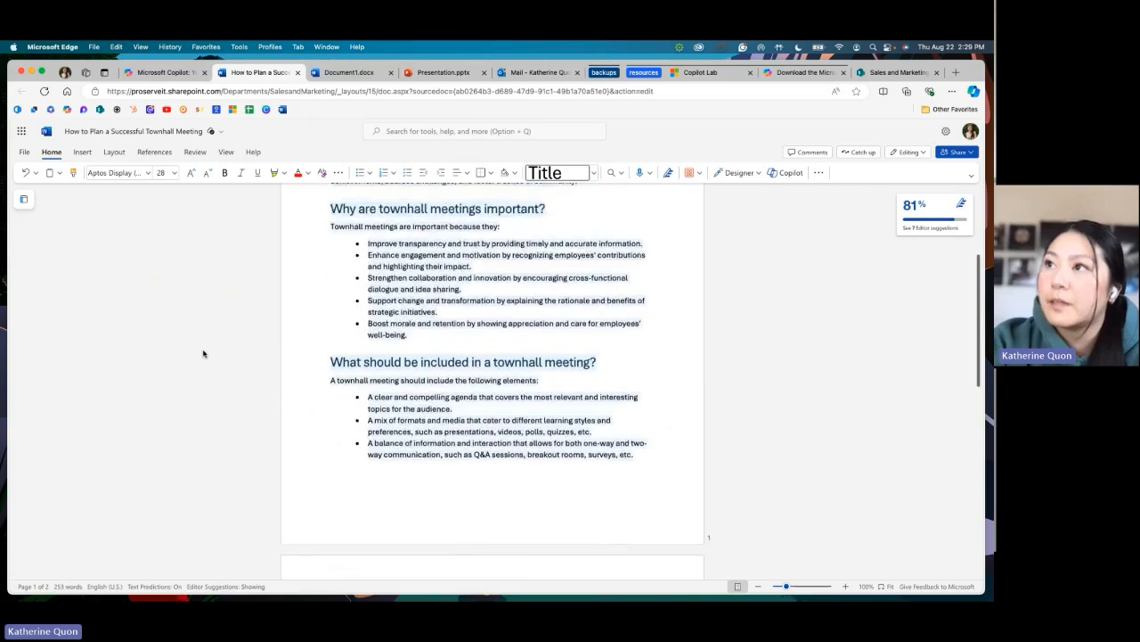
scroll(473, 359, "down", 3)
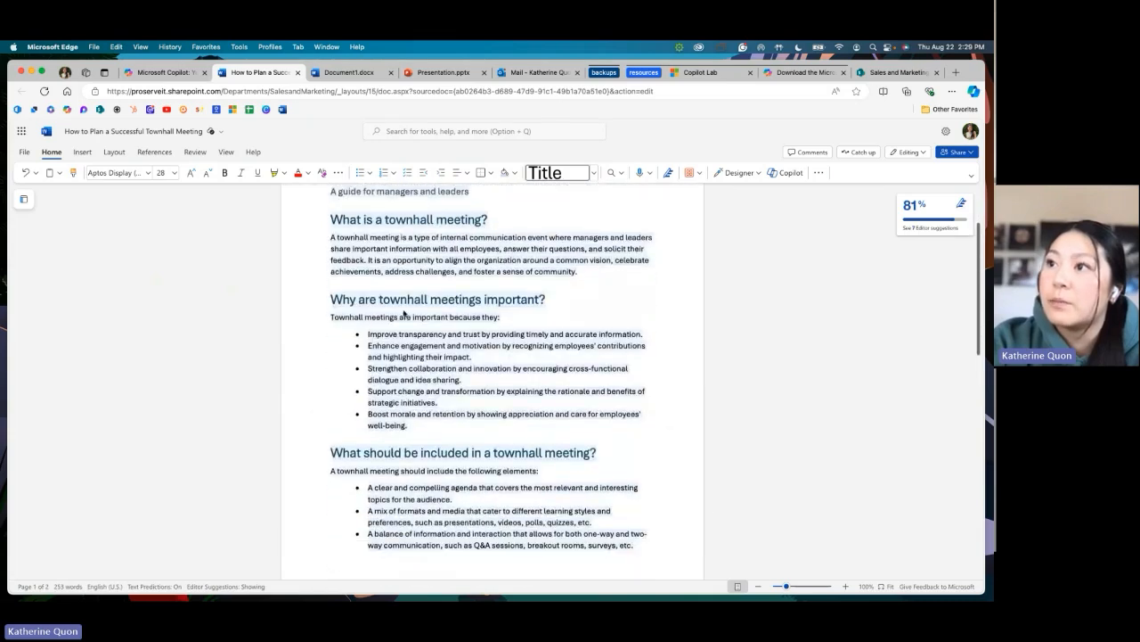
scroll(461, 395, "down", 3)
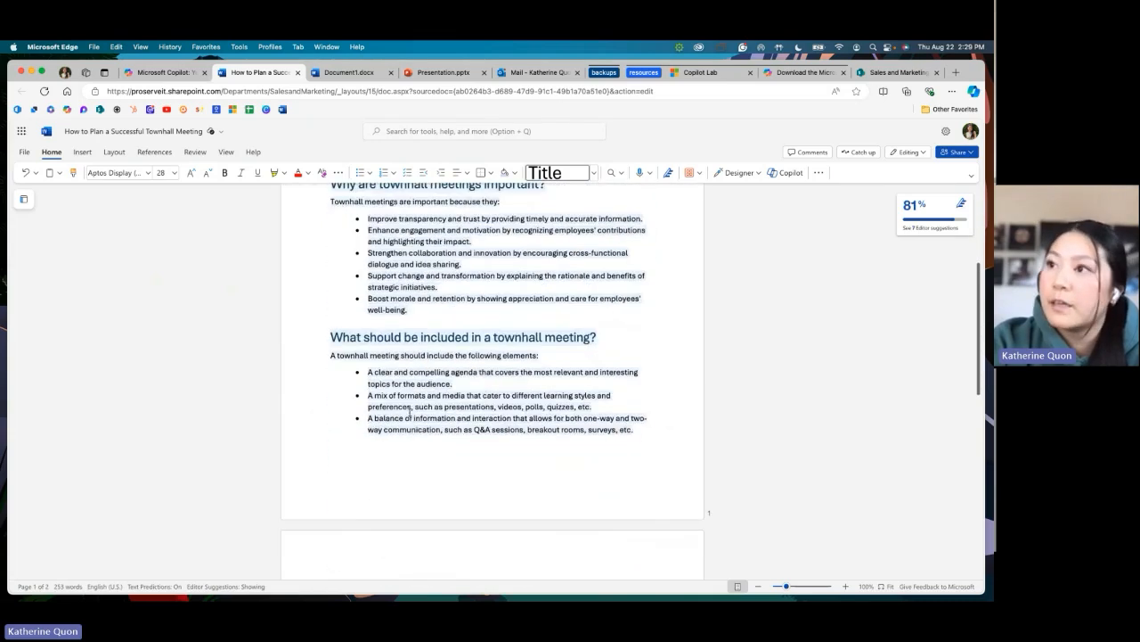
Step: Keep the Copilot-generated townhall draft in the document and look over its text on both pages
scroll(444, 374, "down", 6)
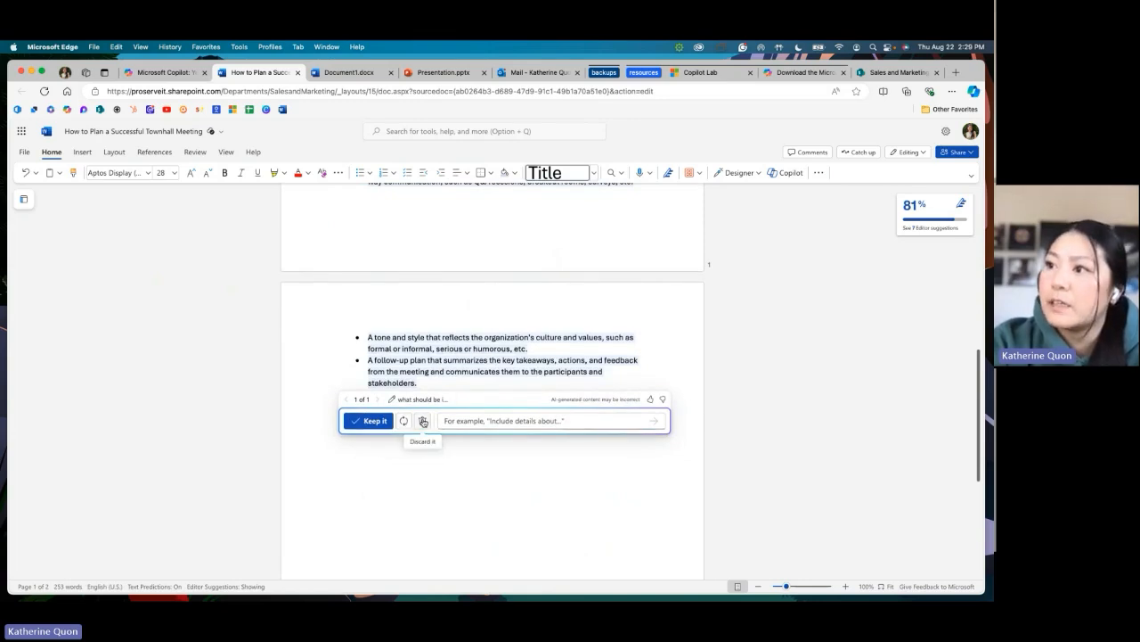
left_click(369, 421)
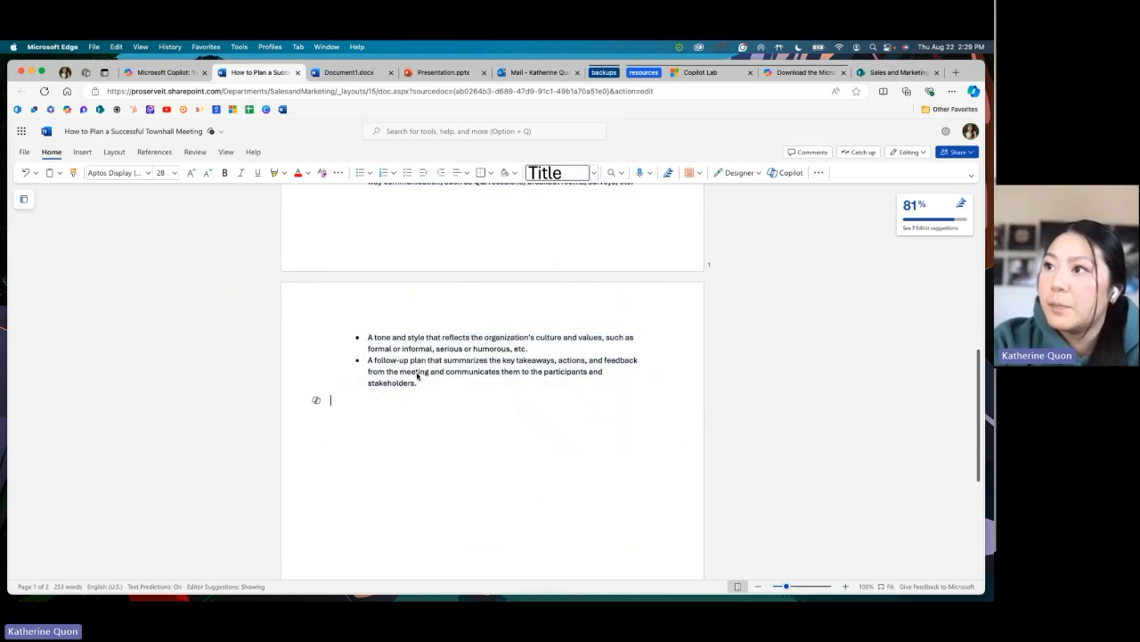
scroll(417, 375, "up", 5)
scroll(417, 375, "down", 5)
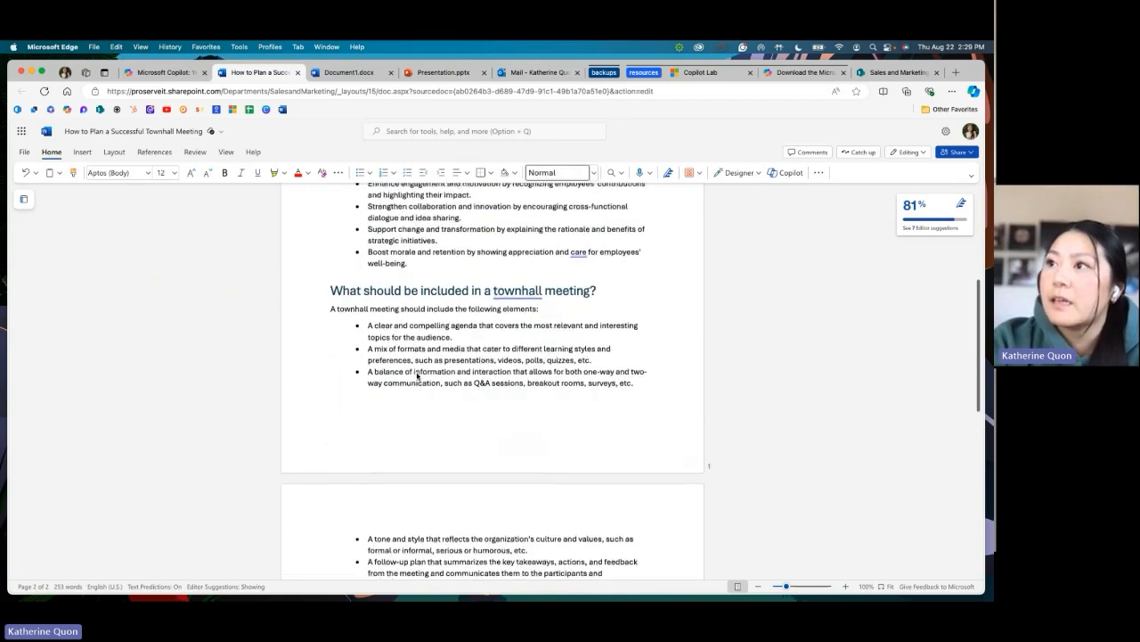
scroll(410, 379, "up", 6)
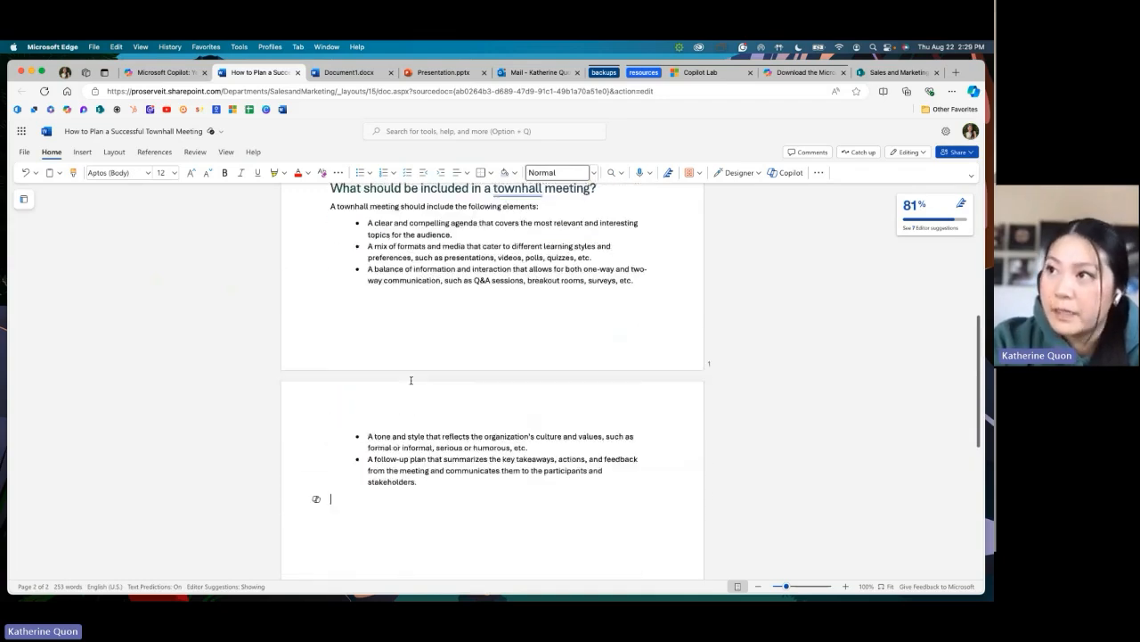
scroll(371, 434, "down", 6)
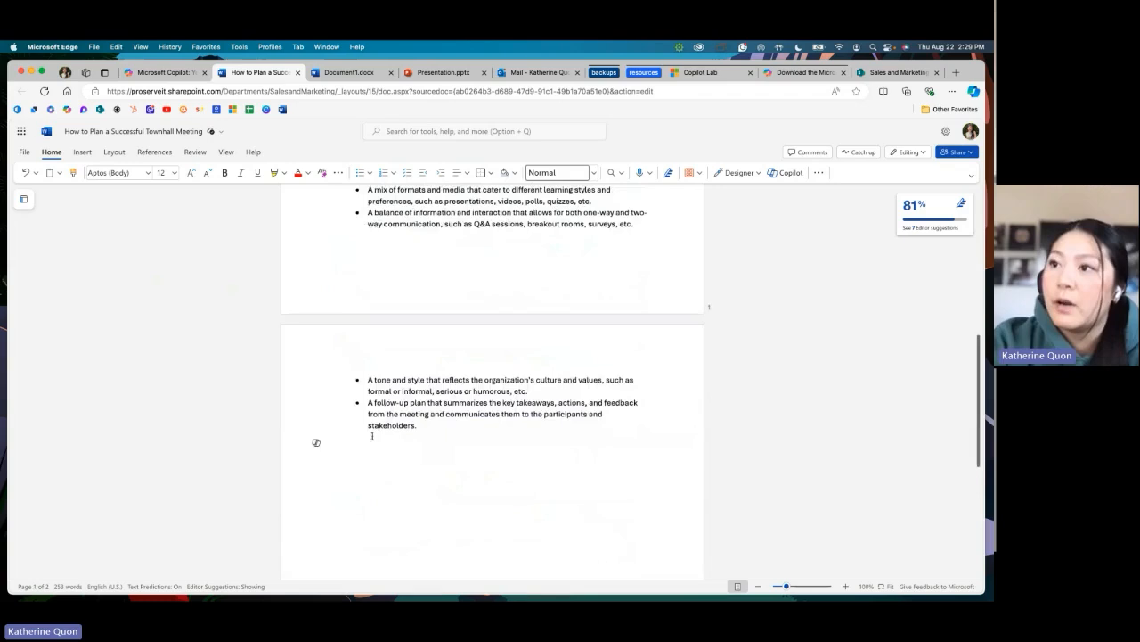
Step: Generate a Copilot draft below the text from "create sections for my townhall and include the content that should be in each, format this as a table"
left_click(317, 445)
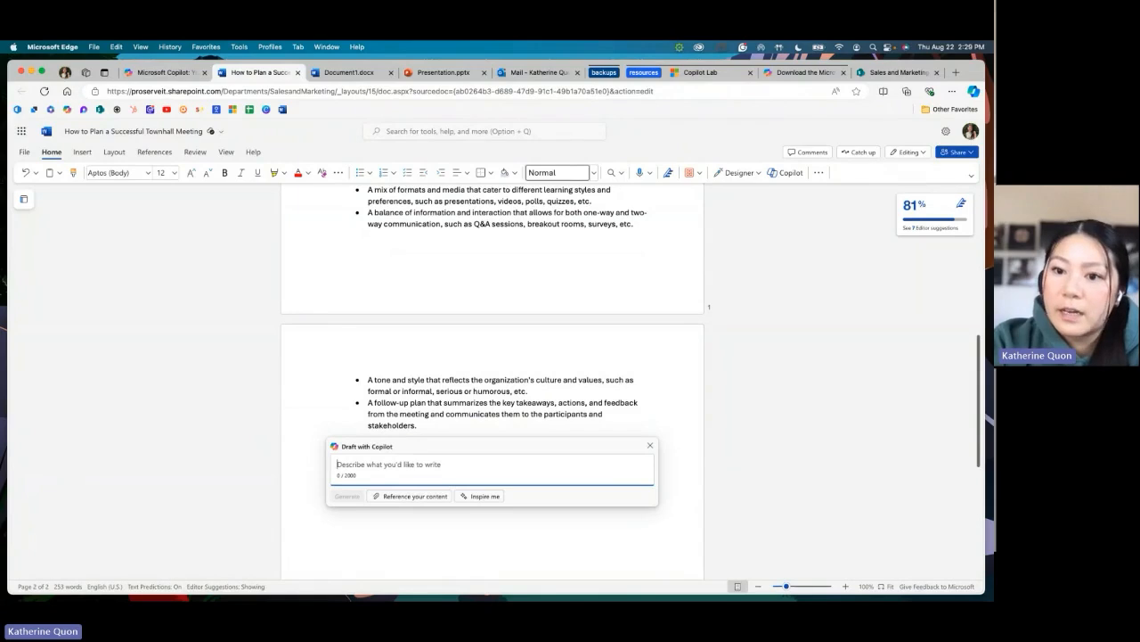
left_click(453, 466)
type("create sections for my townhall and include the content that should be in each, format this as a table")
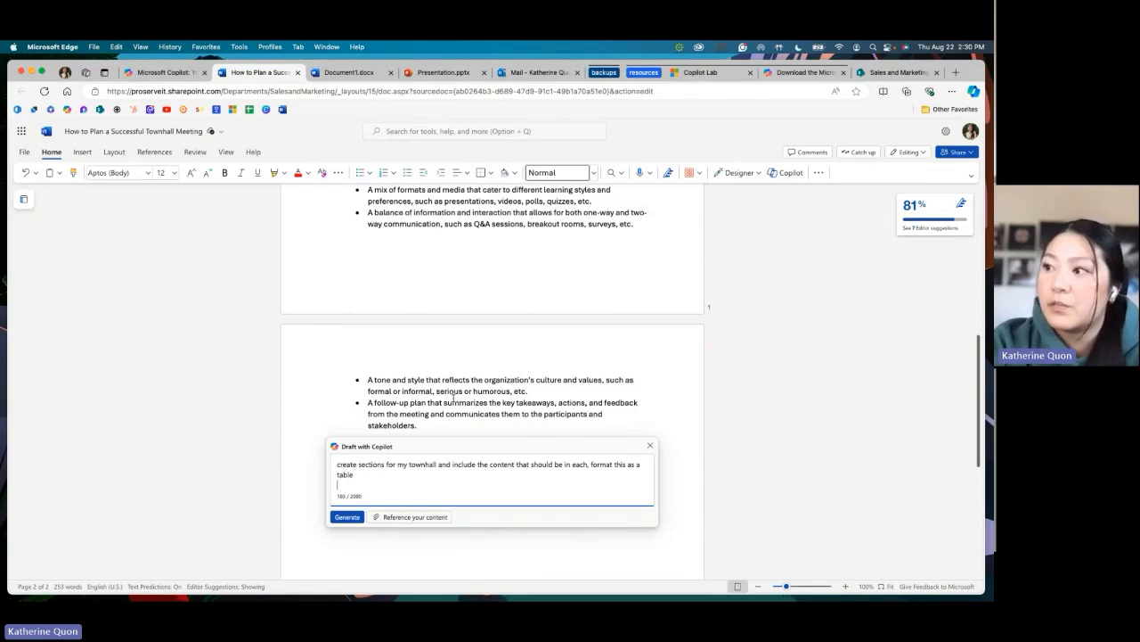
left_click(347, 516)
Step: Review the generated Section and Content table from Opening to Closing and keep it in the document
scroll(461, 352, "up", 1)
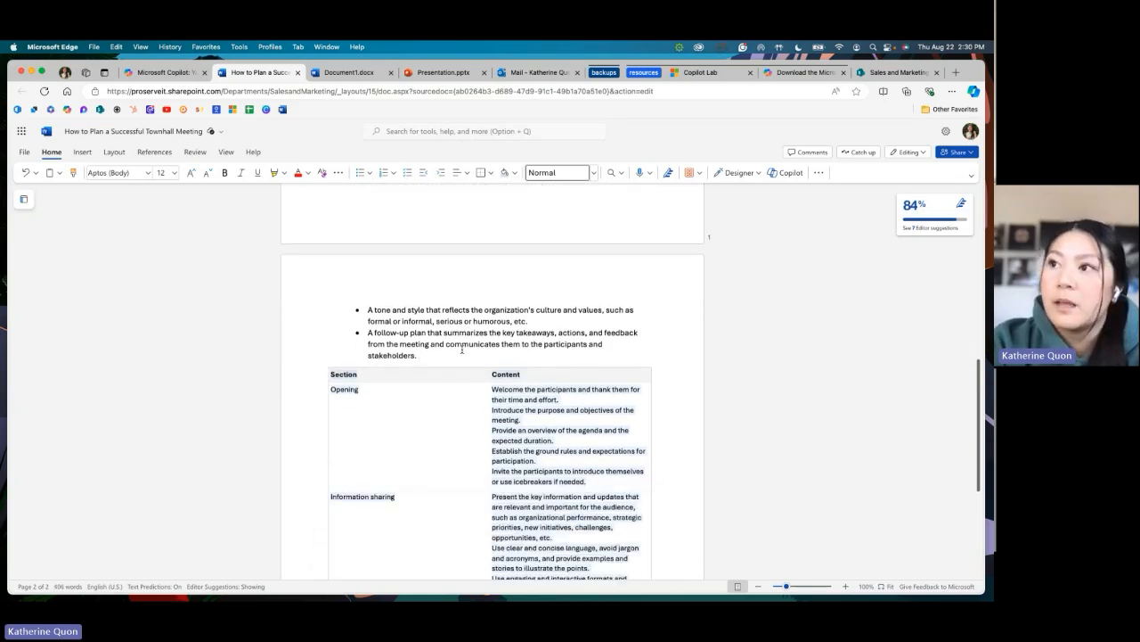
scroll(482, 393, "down", 1)
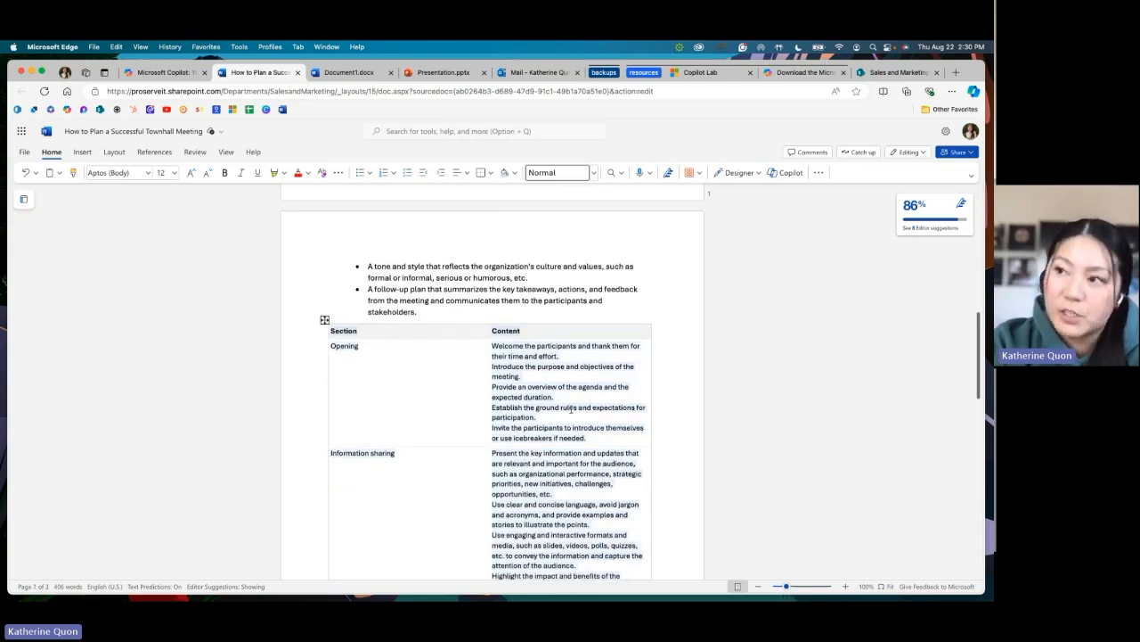
scroll(382, 425, "down", 2)
scroll(397, 441, "down", 4)
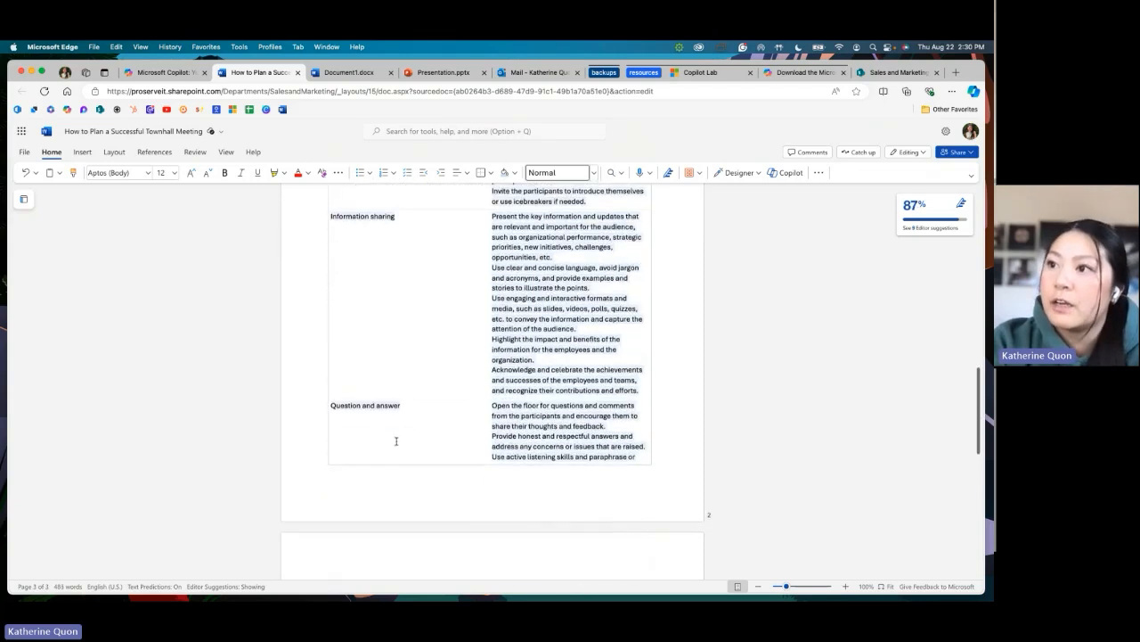
scroll(397, 441, "down", 5)
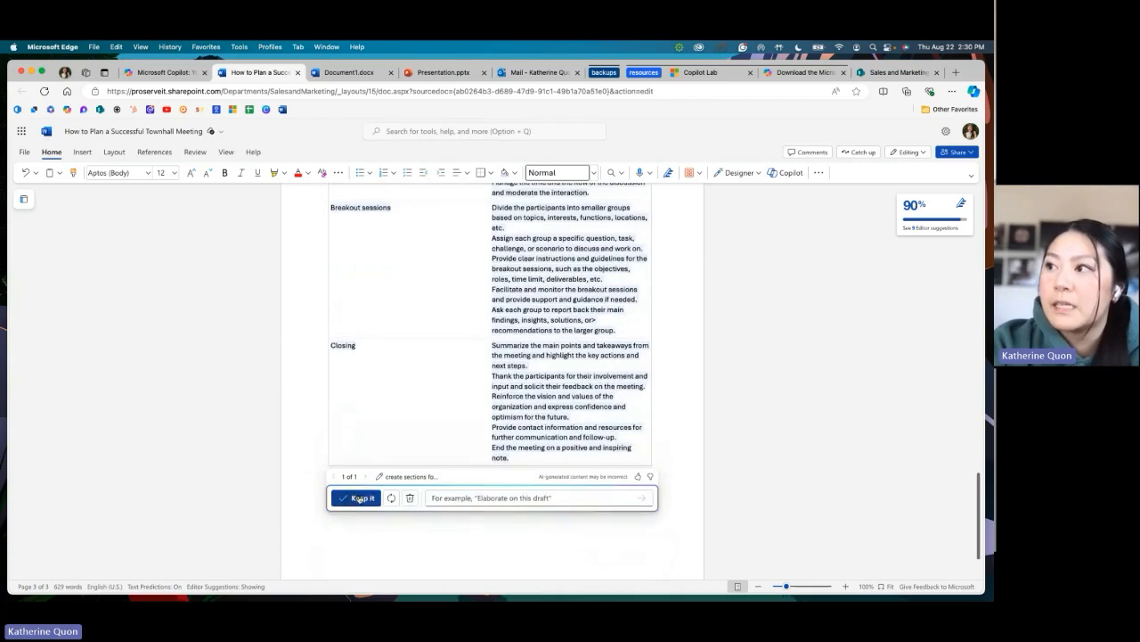
left_click(357, 496)
left_click(381, 433)
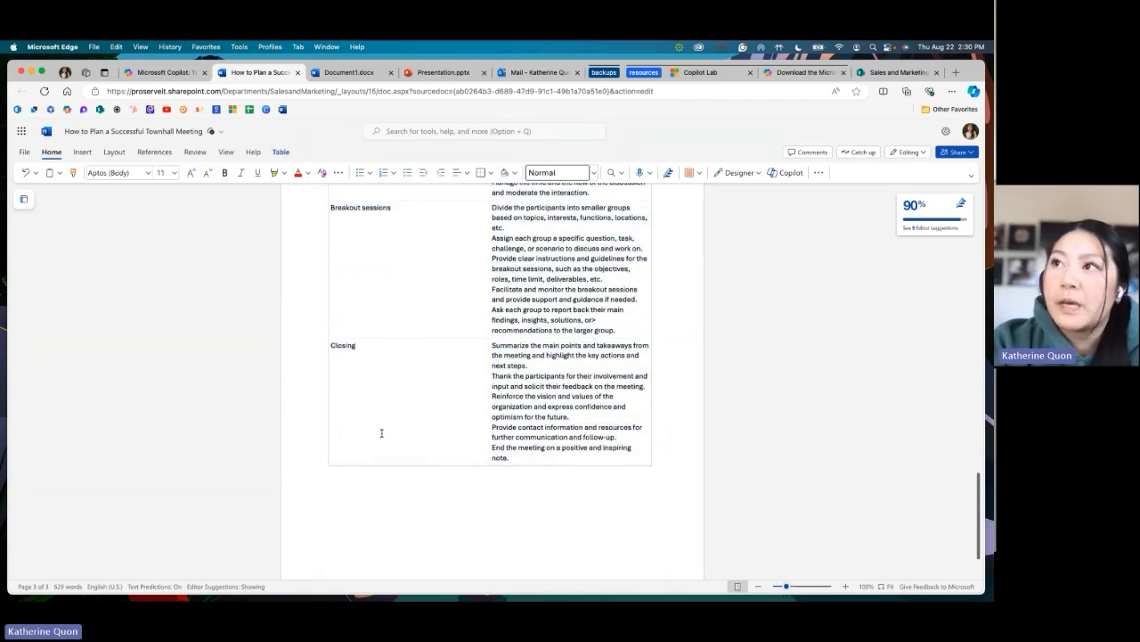
left_click_drag(539, 250, 506, 209)
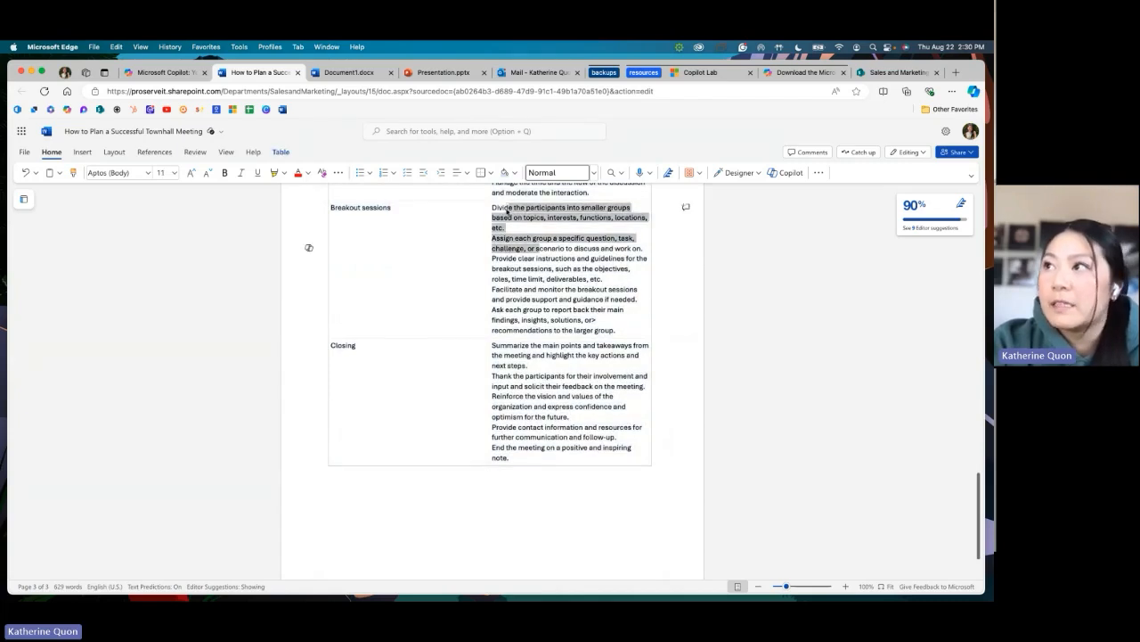
left_click(502, 285)
scroll(502, 285, "up", 2)
scroll(411, 295, "up", 3)
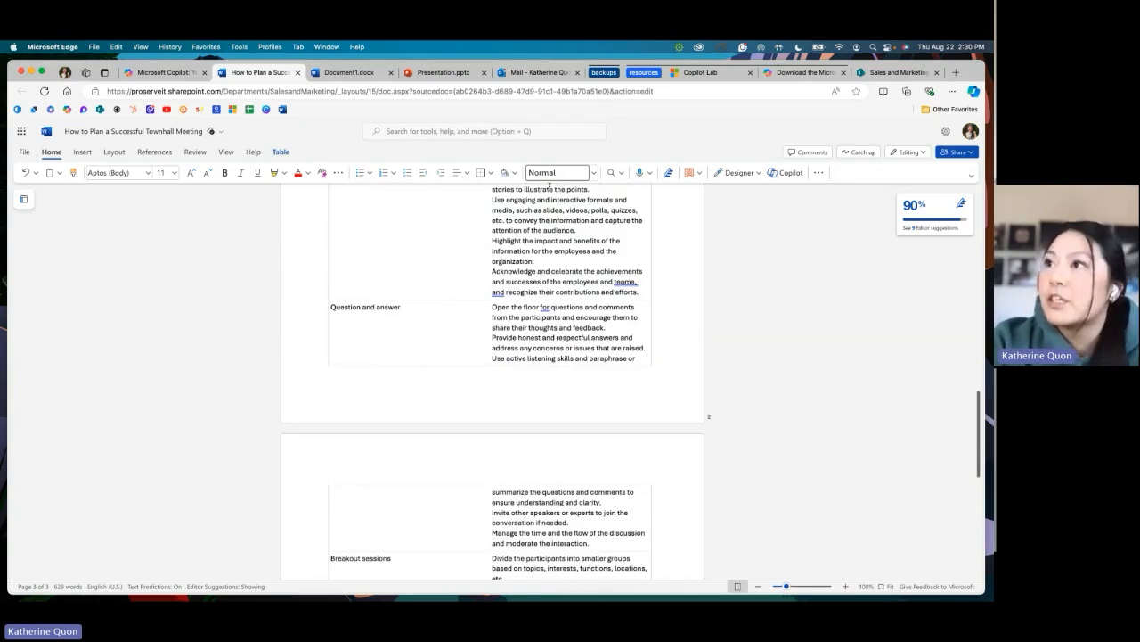
Step: Open the Town Hall Outline Back Up document from the backups tab group and examine its outline and section table
left_click(604, 73)
left_click(566, 72)
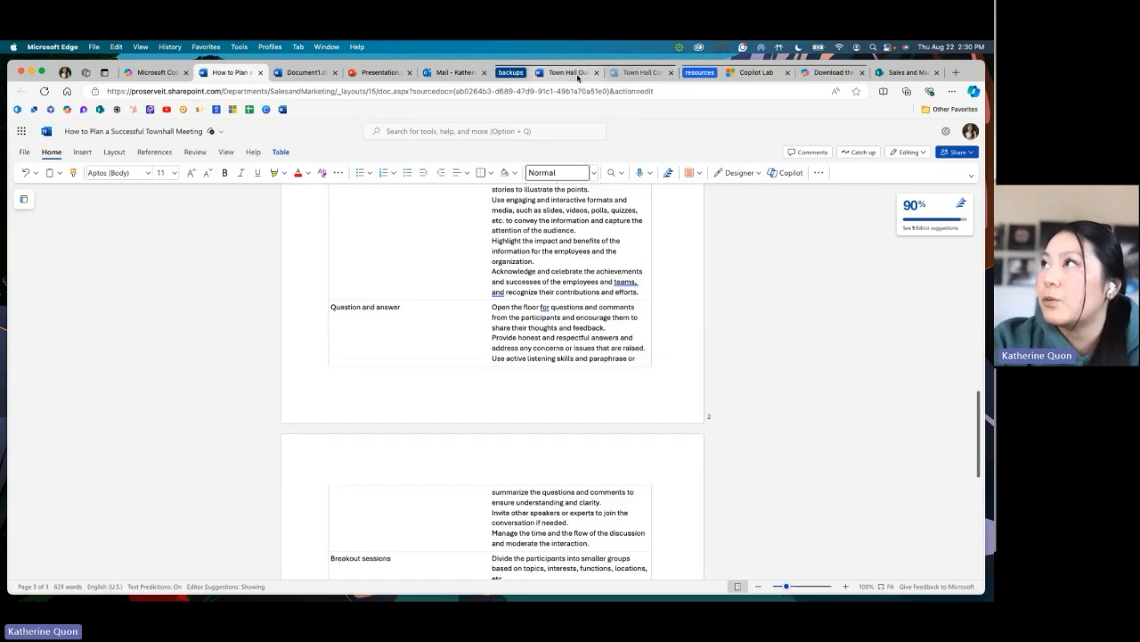
scroll(472, 392, "down", 5)
scroll(472, 392, "up", 3)
scroll(471, 392, "up", 3)
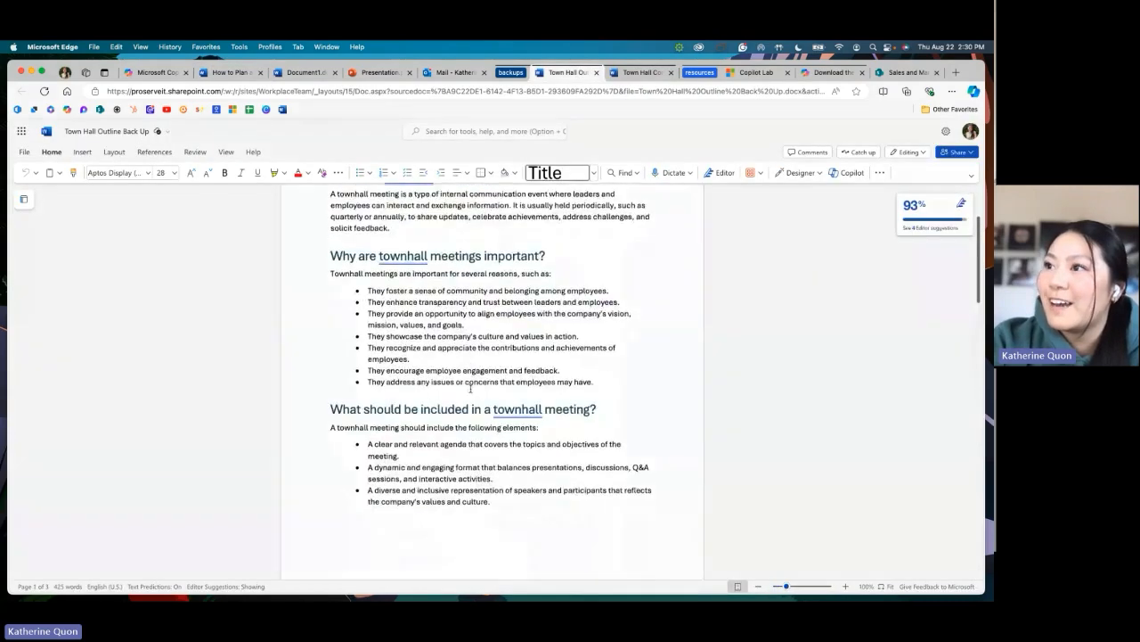
scroll(471, 392, "down", 5)
scroll(472, 392, "down", 3)
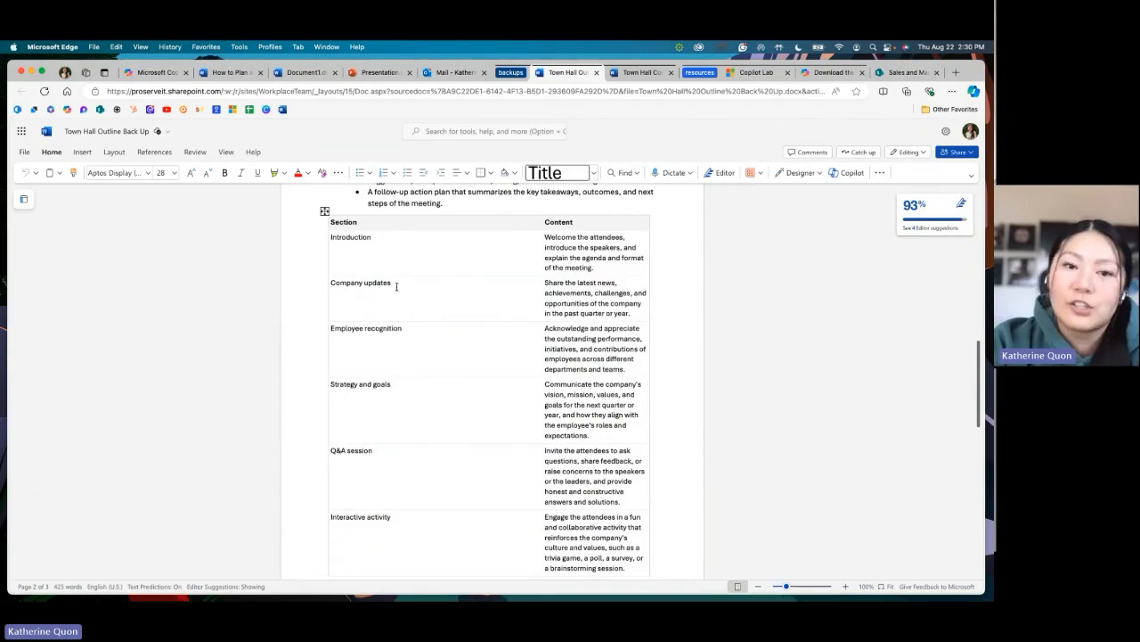
scroll(397, 289, "down", 3)
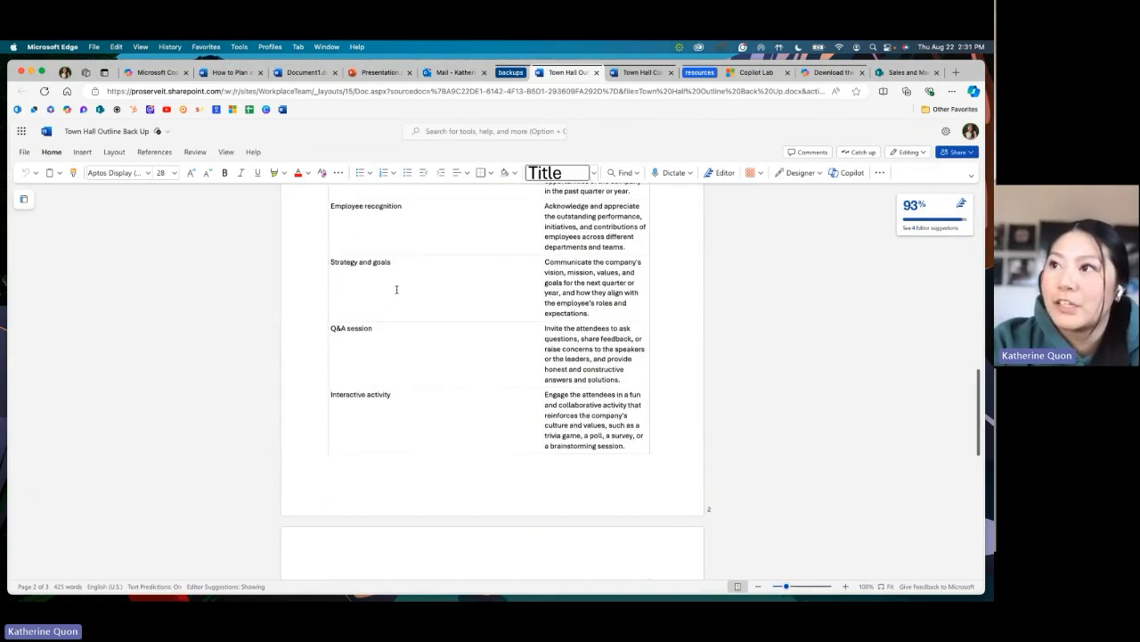
scroll(392, 286, "down", 2)
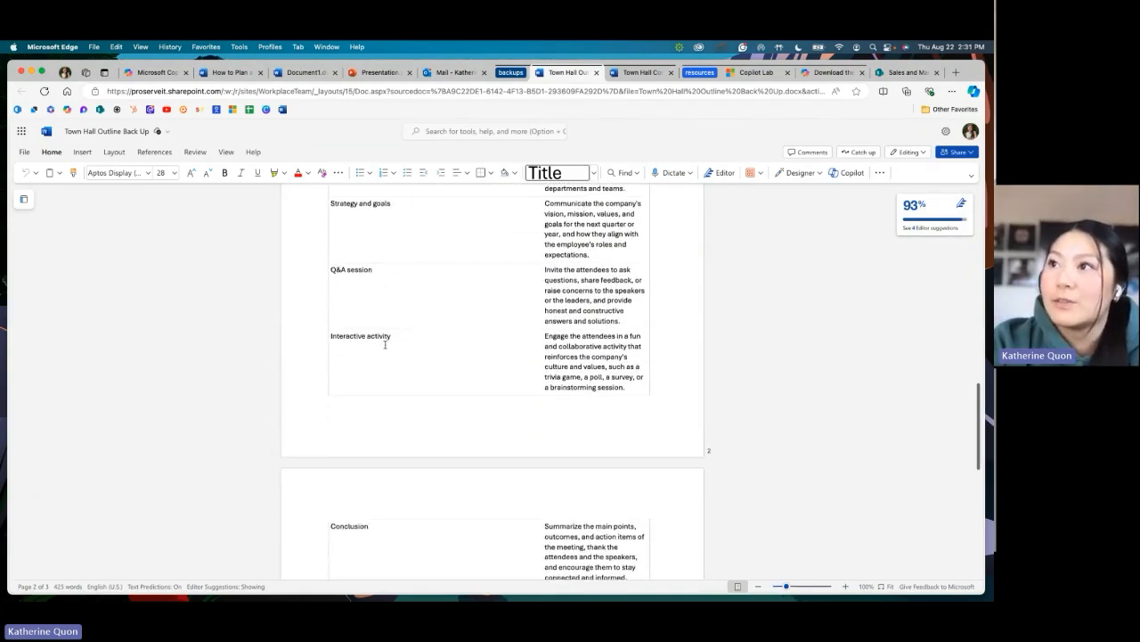
scroll(391, 288, "down", 3)
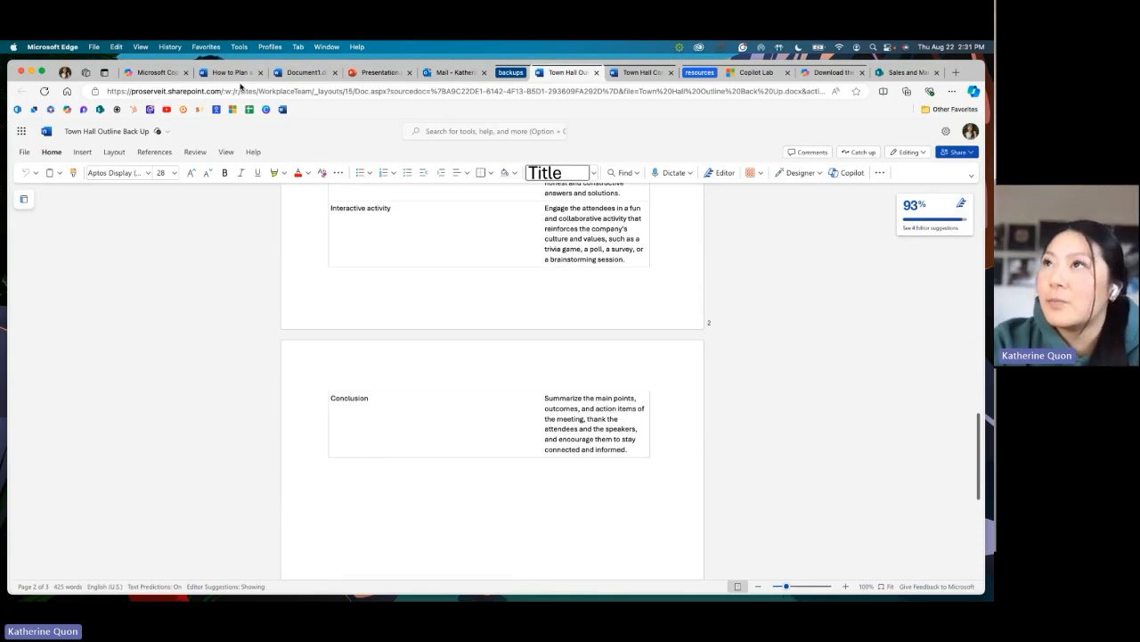
Step: Collapse the backups tab group and return to the section table in the How to Plan a Successful Townhall Meeting document
left_click(511, 72)
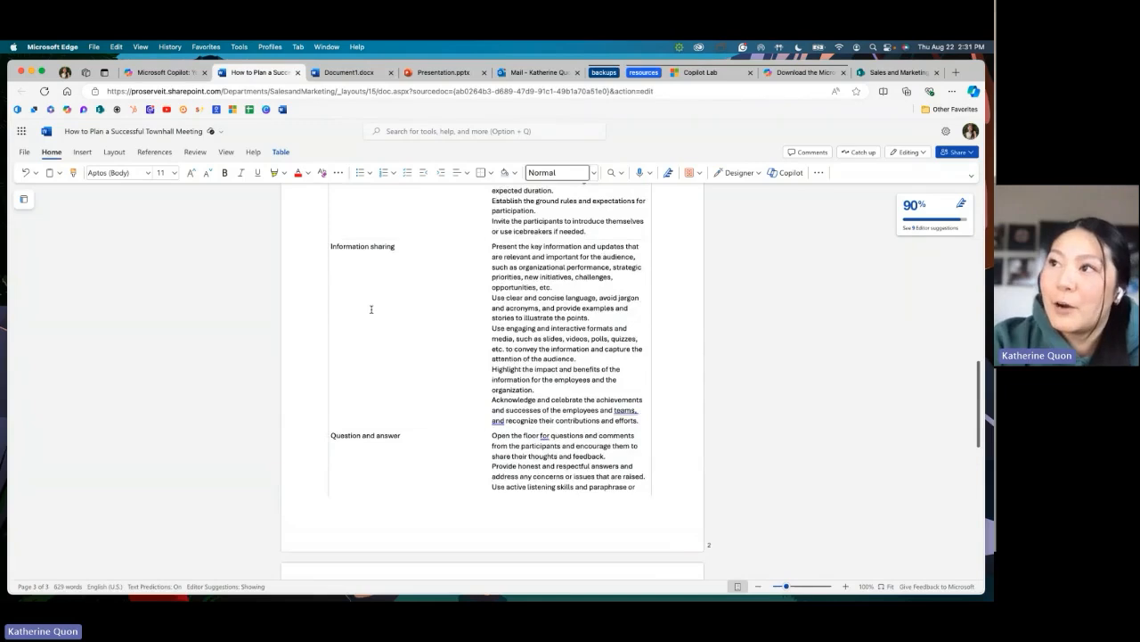
scroll(372, 309, "up", 5)
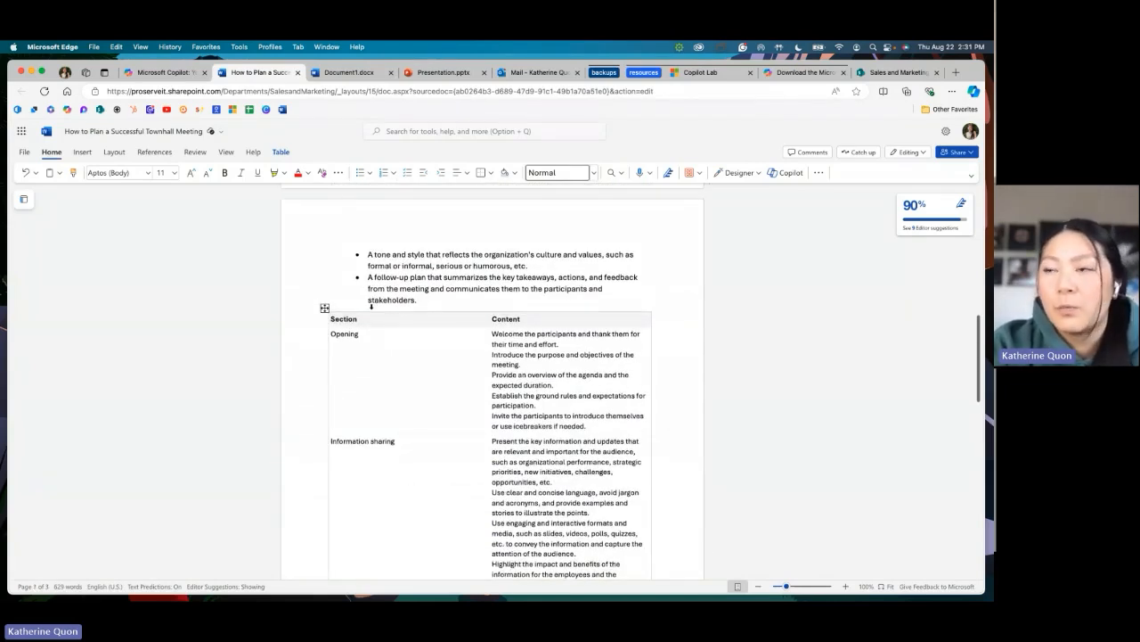
left_click(454, 303)
scroll(453, 303, "down", 1)
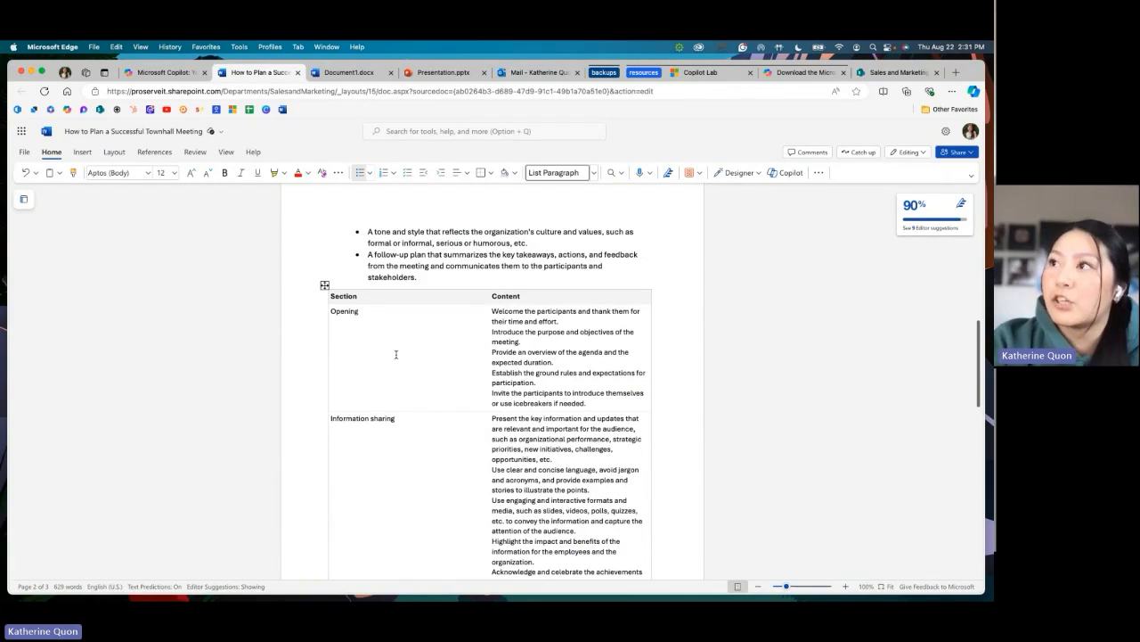
Step: Select and copy the entire Section and Content table in the Town Hall Outline Back Up document
left_click(602, 73)
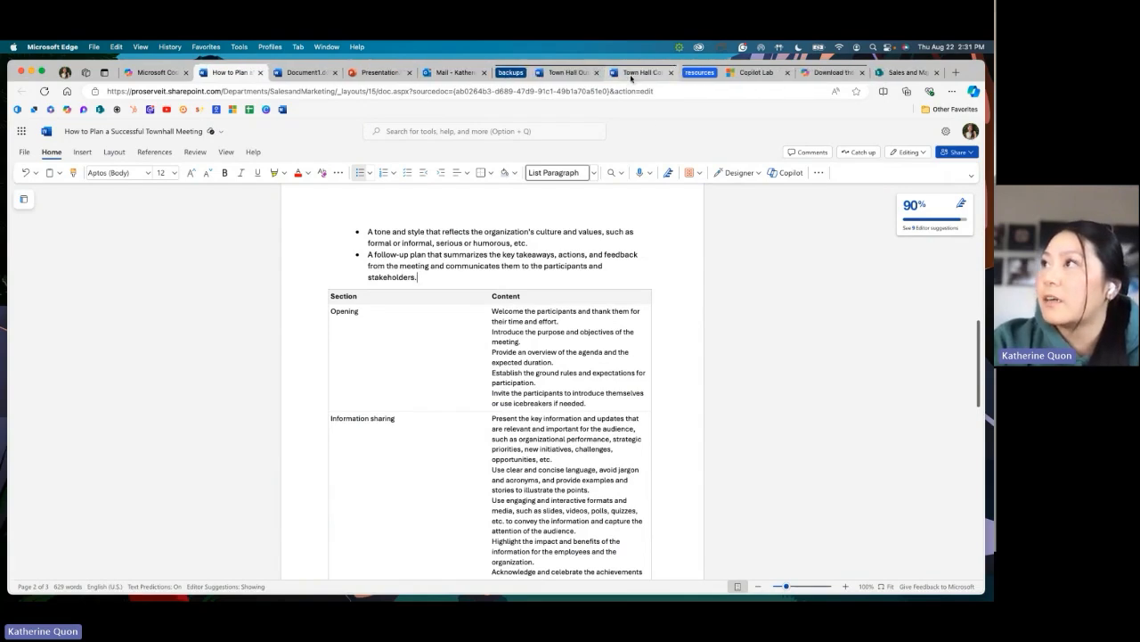
left_click(575, 74)
scroll(369, 305, "up", 5)
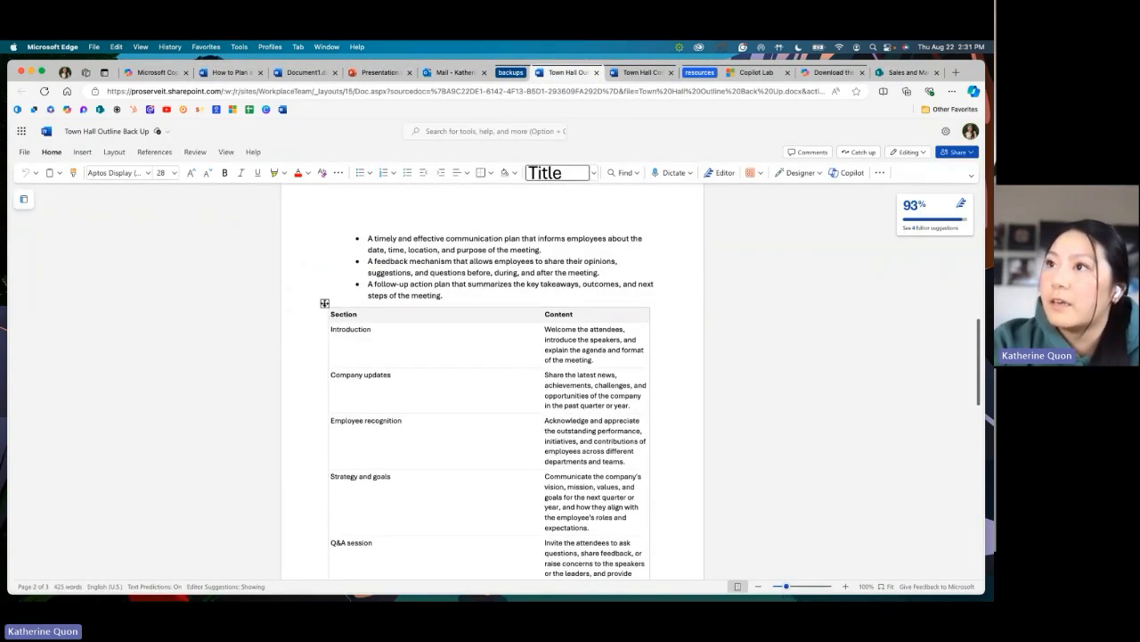
left_click(325, 303)
scroll(324, 303, "down", 5)
scroll(353, 232, "up", 3)
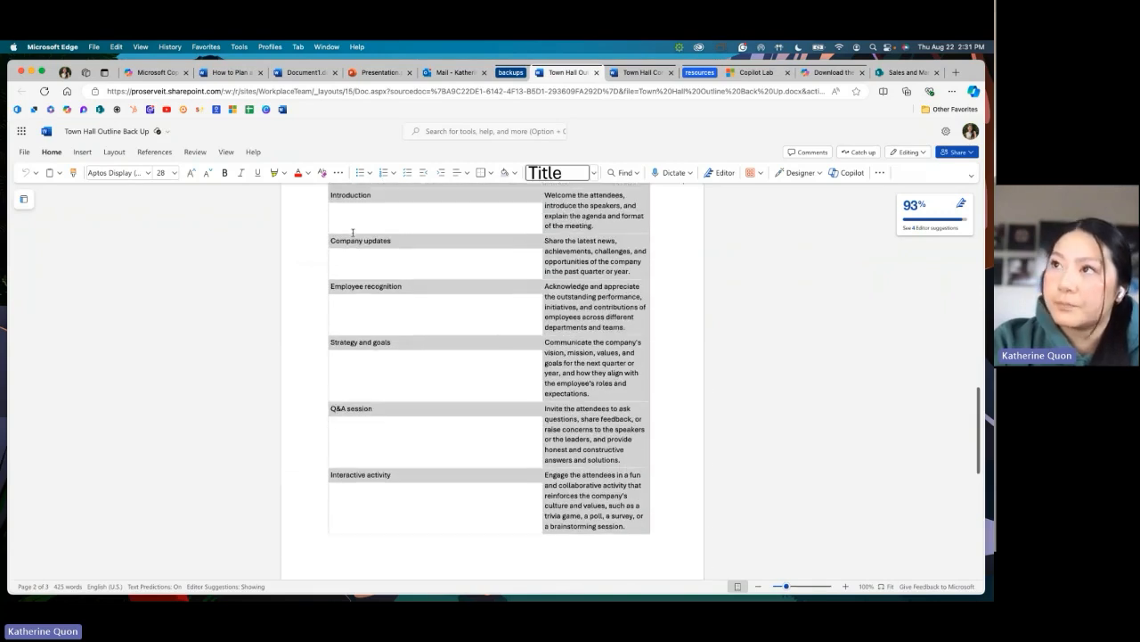
scroll(360, 241, "up", 3)
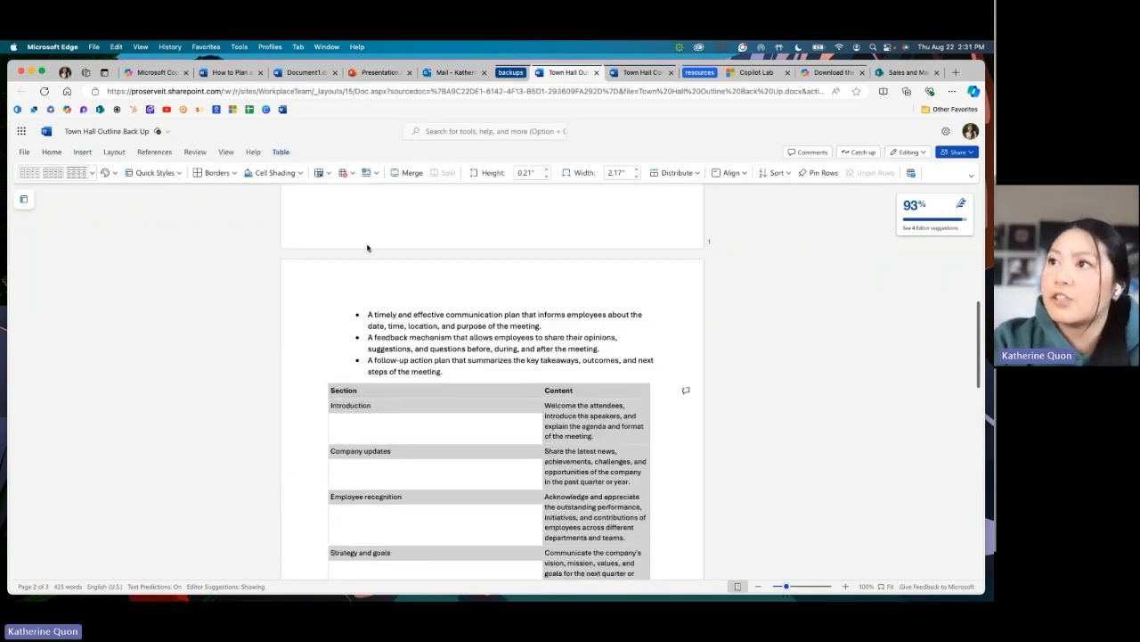
Step: Paste the copied section table into the blank Document1 and start a new line below it
left_click(303, 76)
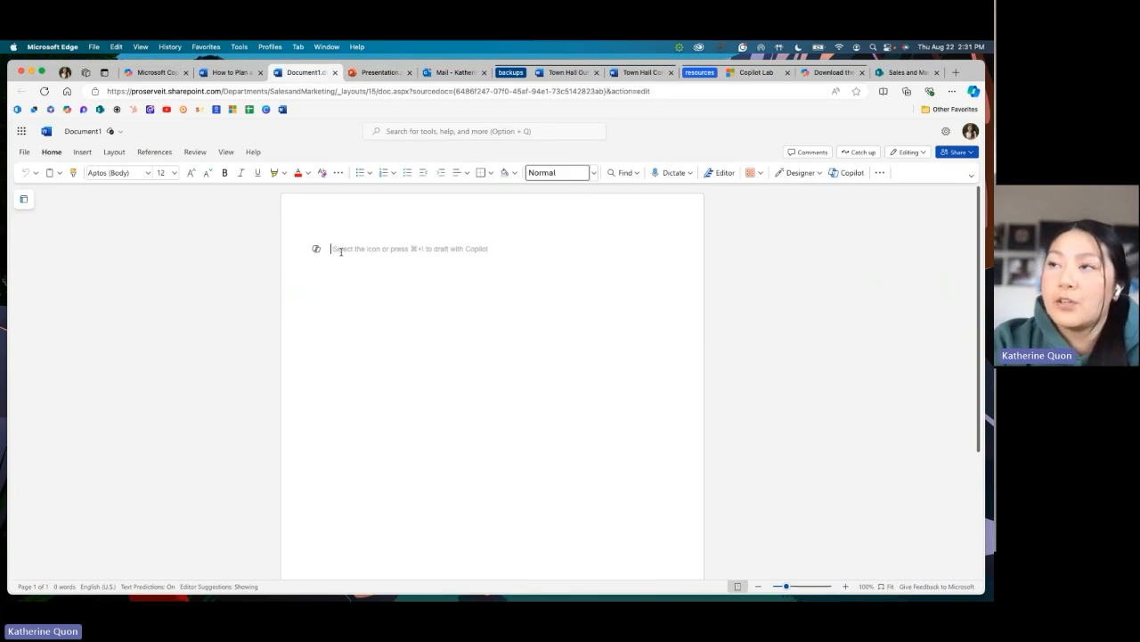
left_click(341, 252)
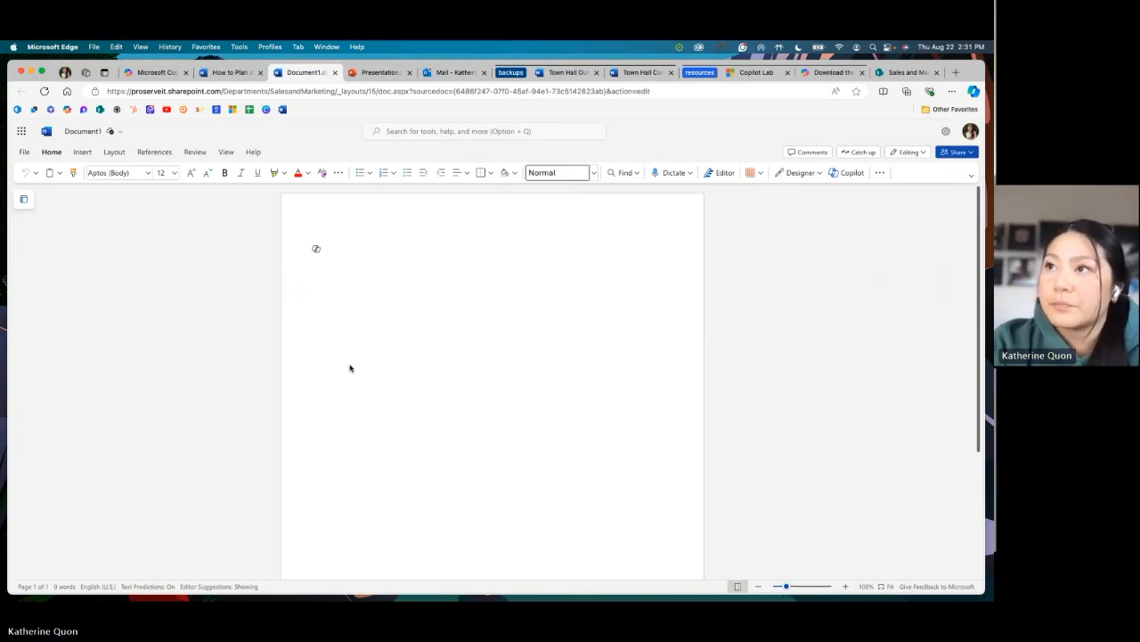
key("super+v")
key("Return")
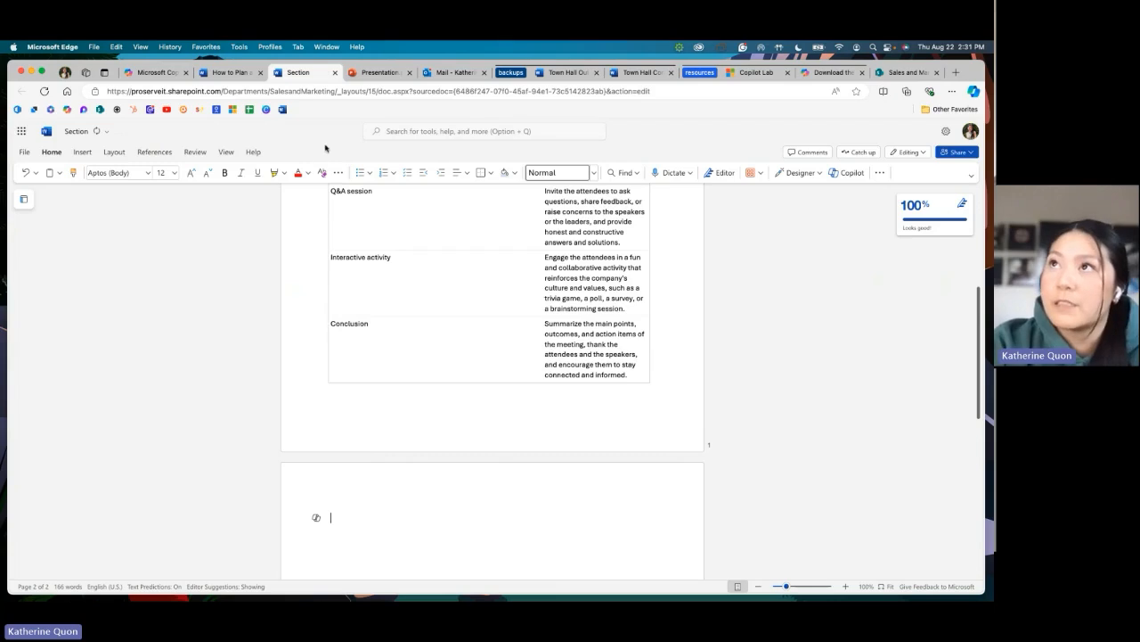
Step: Generate a Copilot draft below the table from "generate content for each section above for my townhall meeting"
left_click(316, 516)
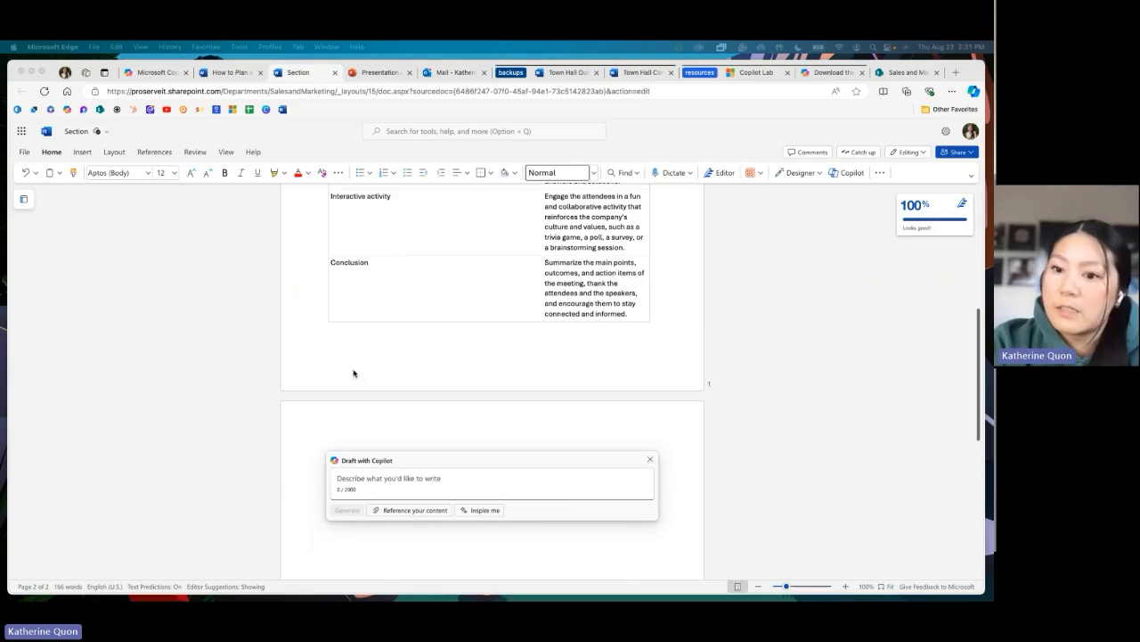
left_click(405, 478)
type("generate content for each section above for my townhall meeting")
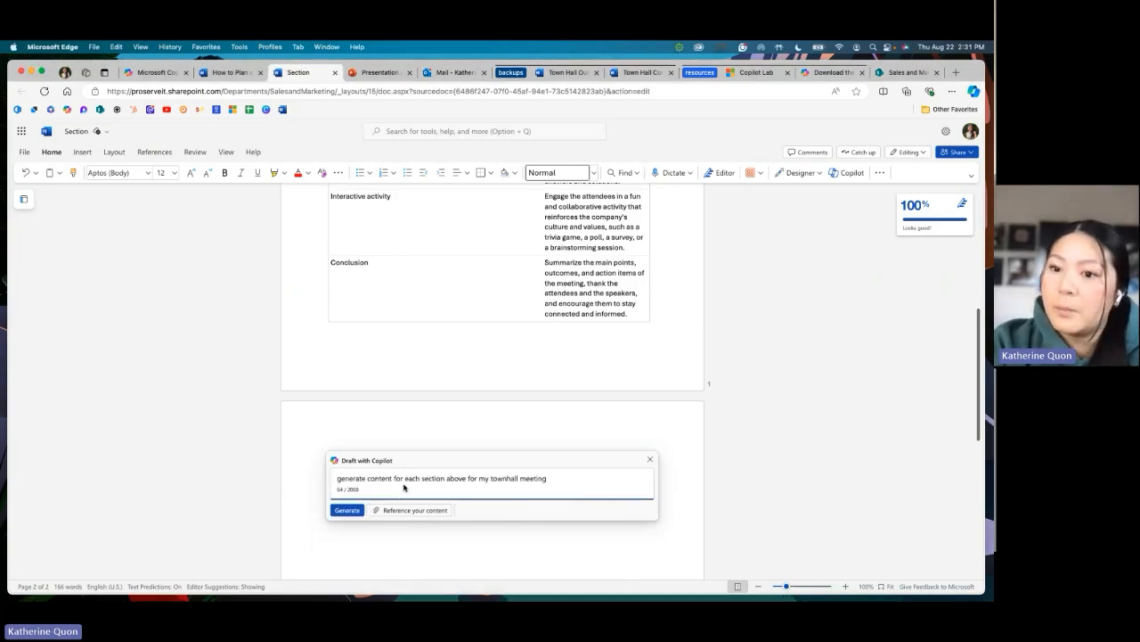
left_click(348, 509)
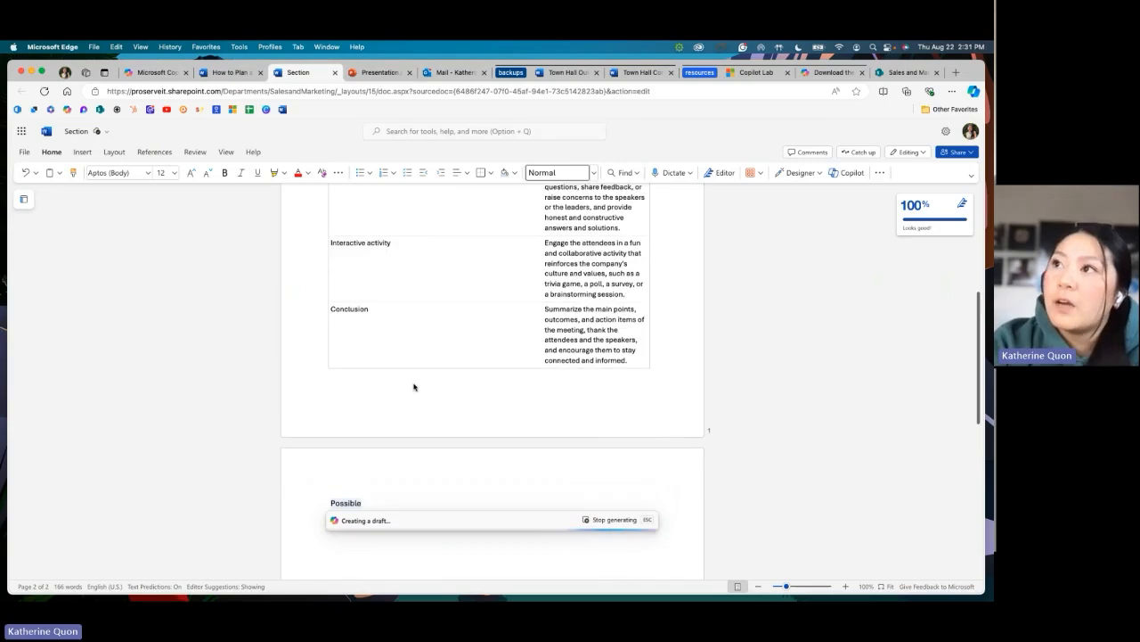
scroll(413, 385, "up", 5)
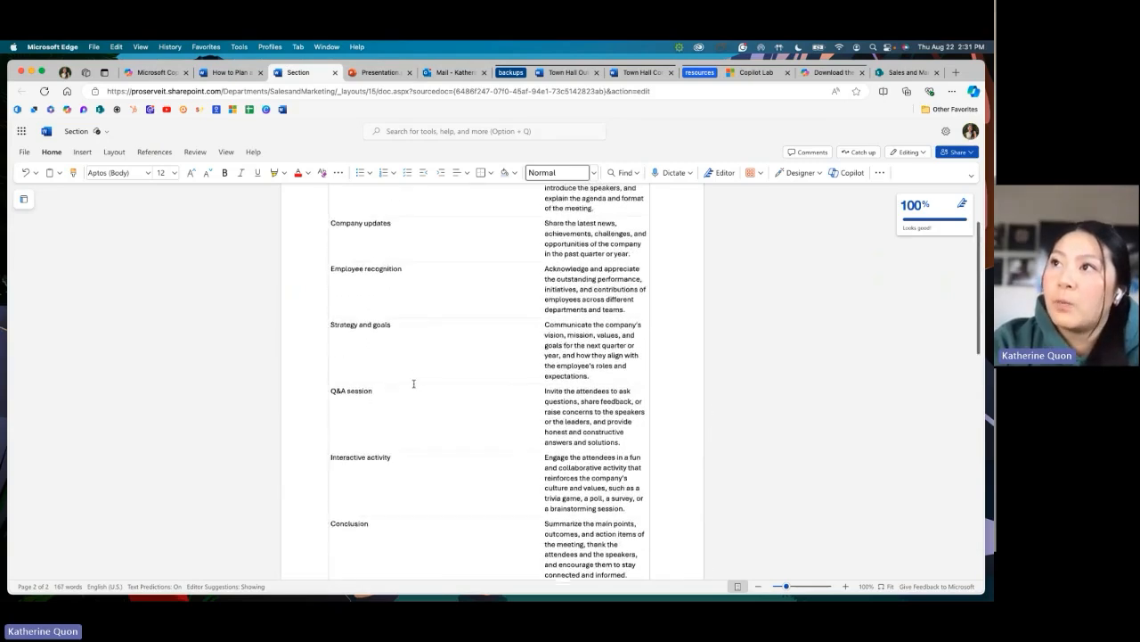
scroll(413, 383, "down", 1)
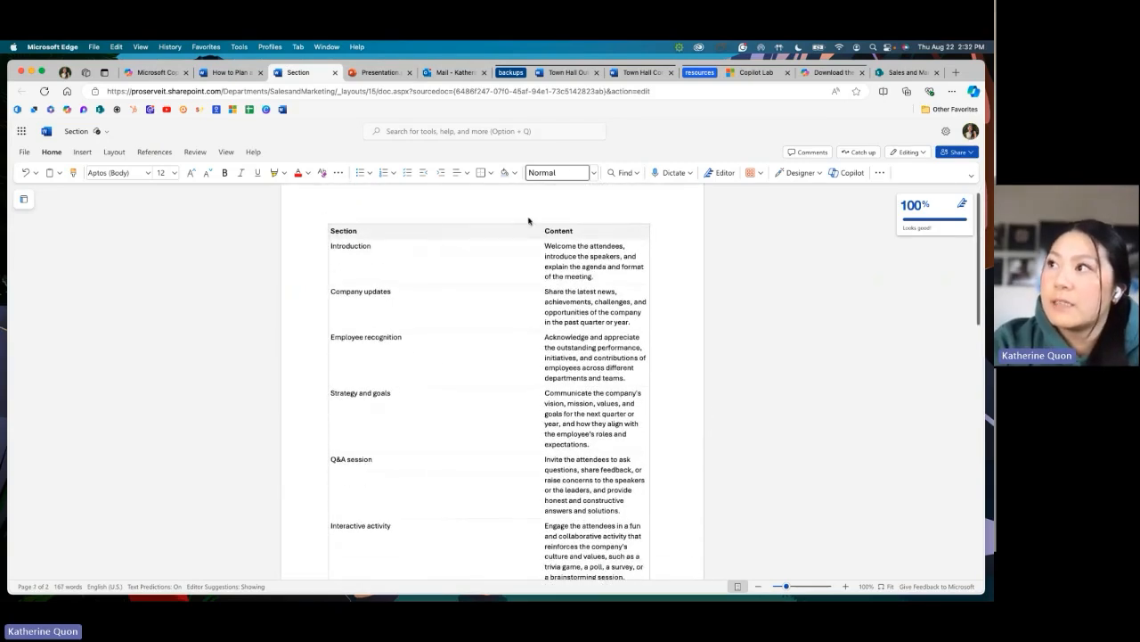
Step: Check the progress of the Copilot draft being generated below the section table
scroll(459, 542, "down", 6)
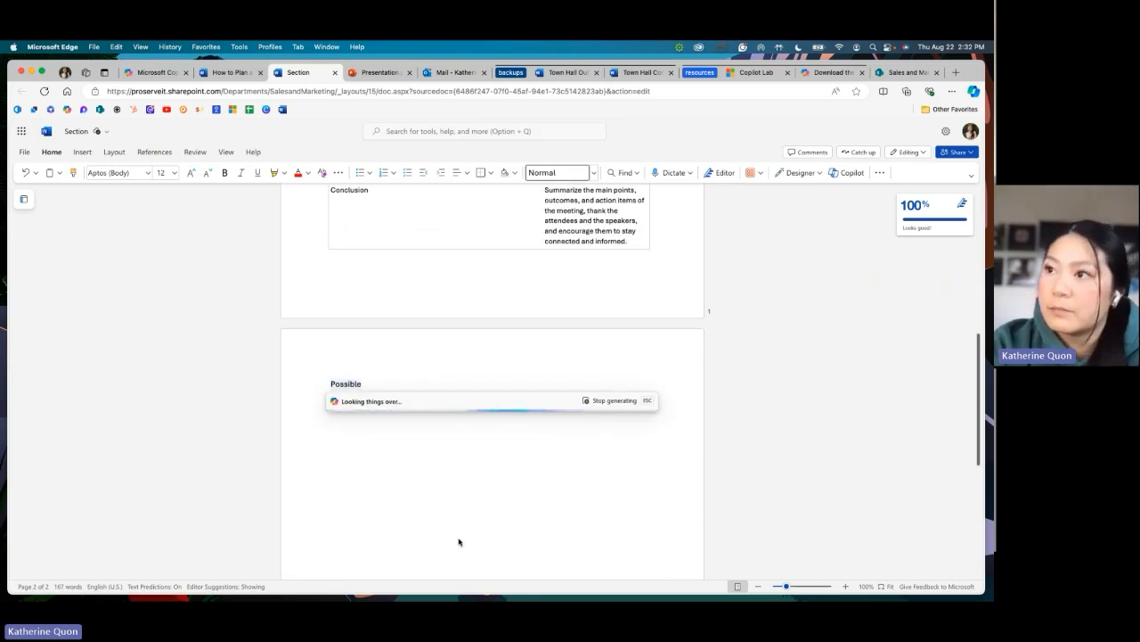
scroll(428, 473, "down", 1)
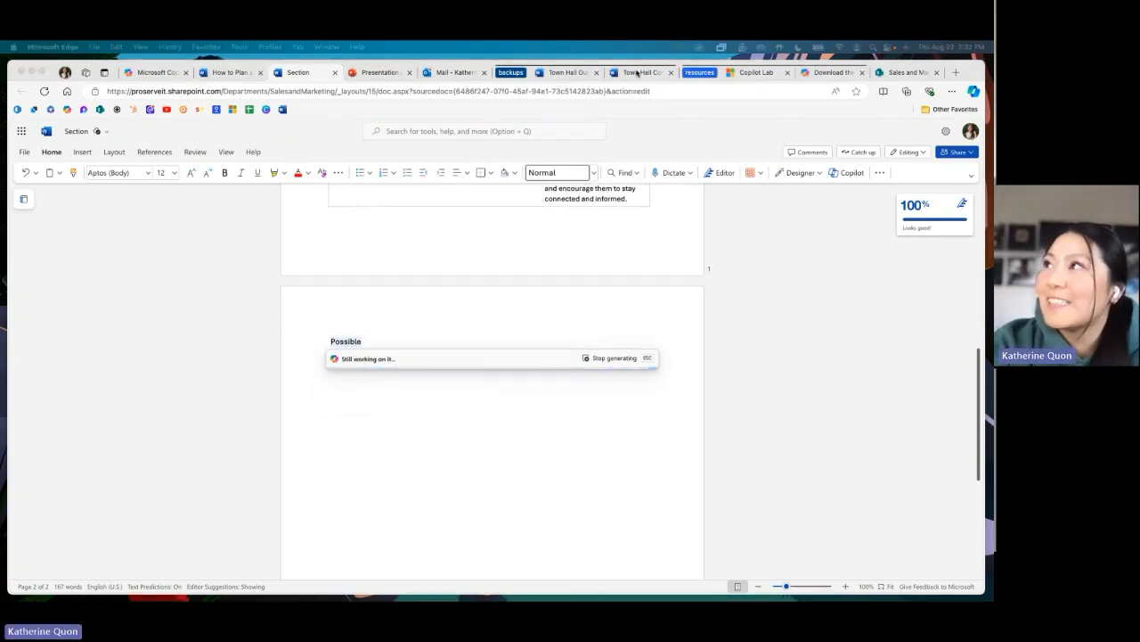
Step: Open the Town Hall Content Back Up document and review its generated sections from Introduction through Strategy and goals
left_click(636, 74)
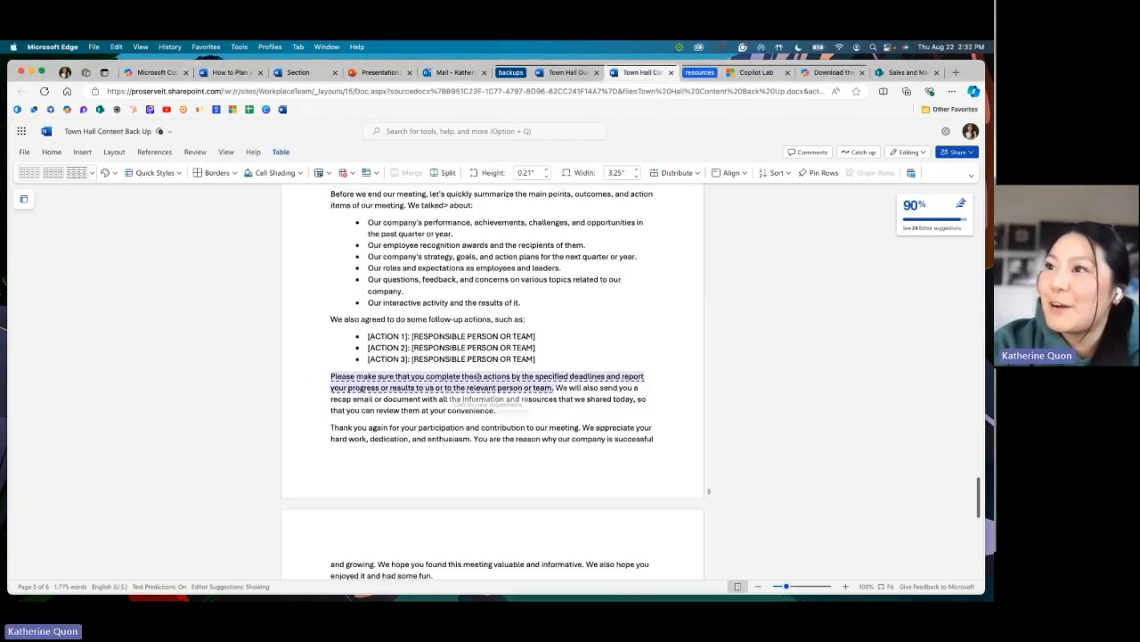
scroll(478, 377, "up", 10)
scroll(478, 376, "up", 15)
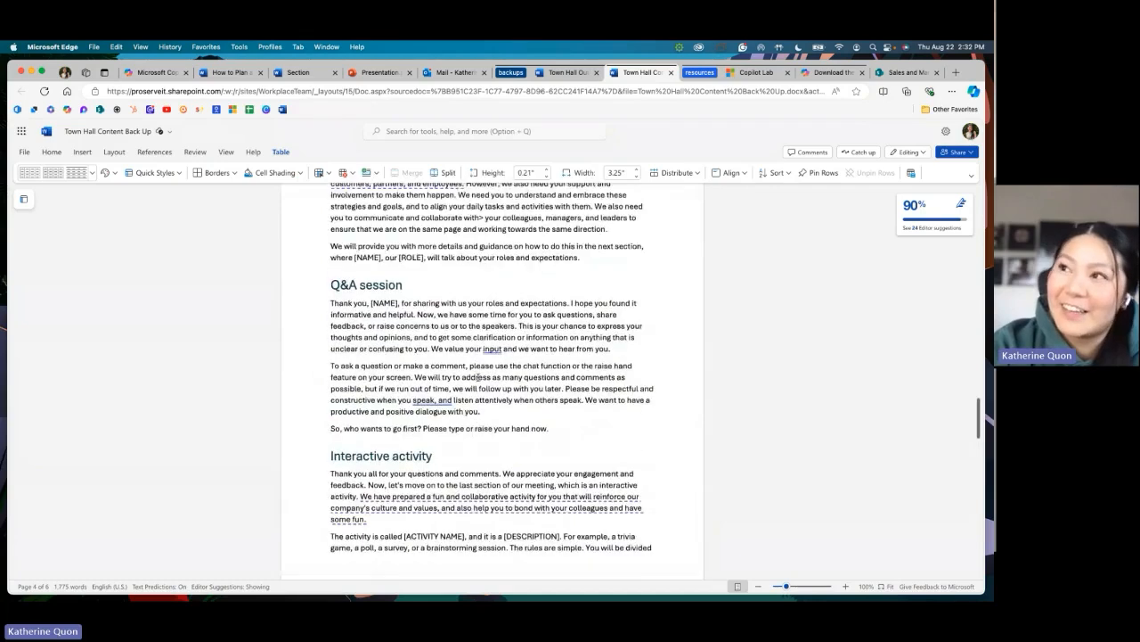
scroll(478, 377, "up", 15)
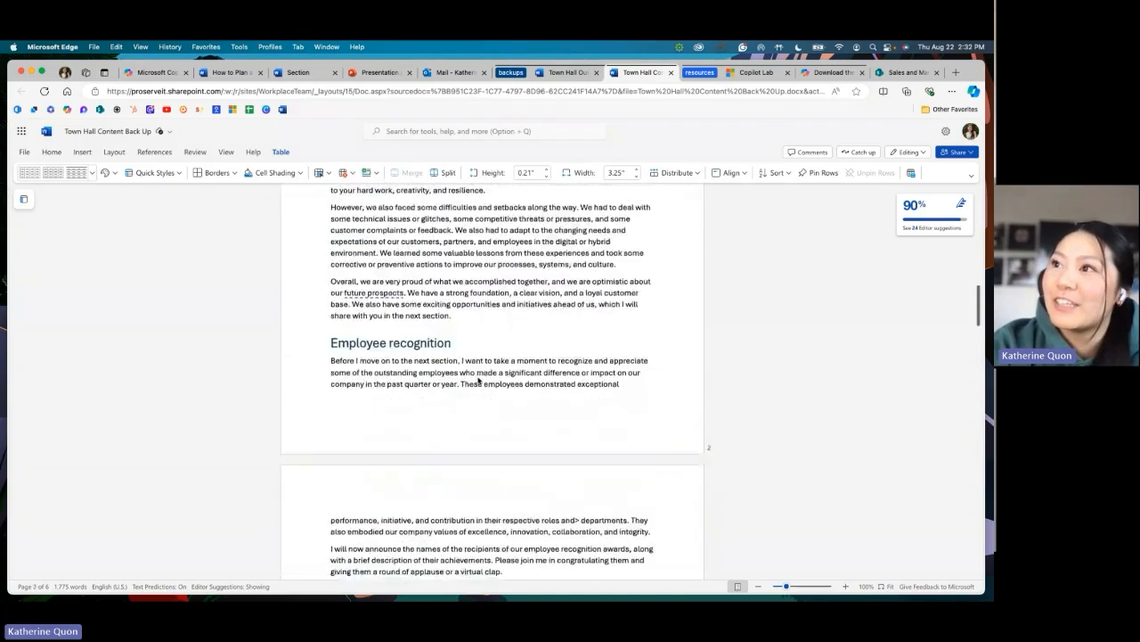
scroll(478, 377, "up", 2)
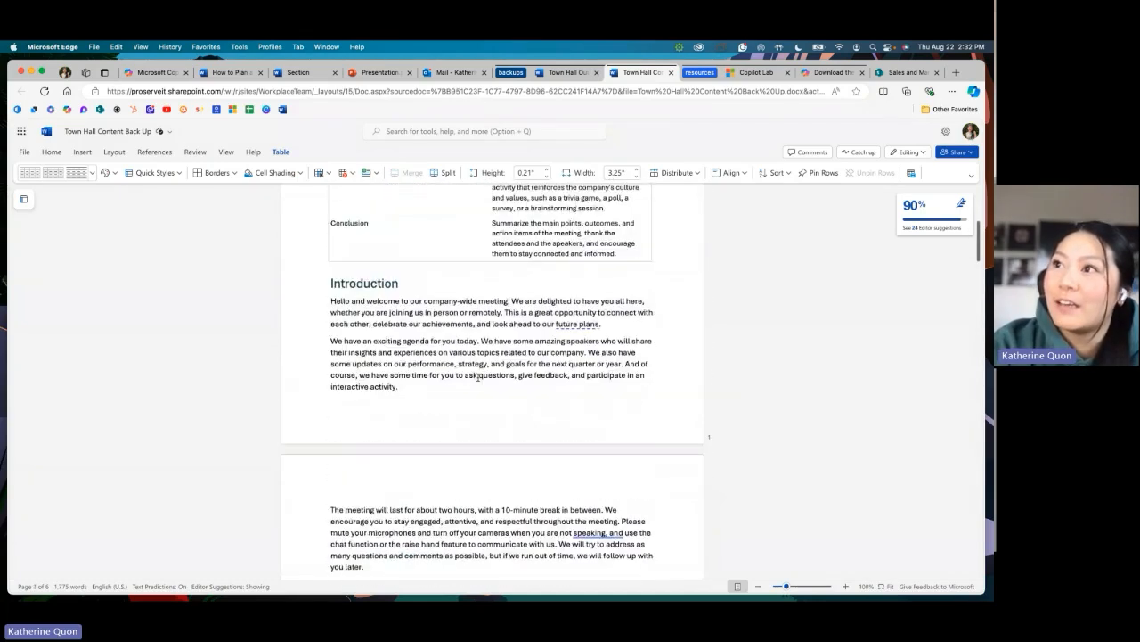
scroll(478, 377, "down", 10)
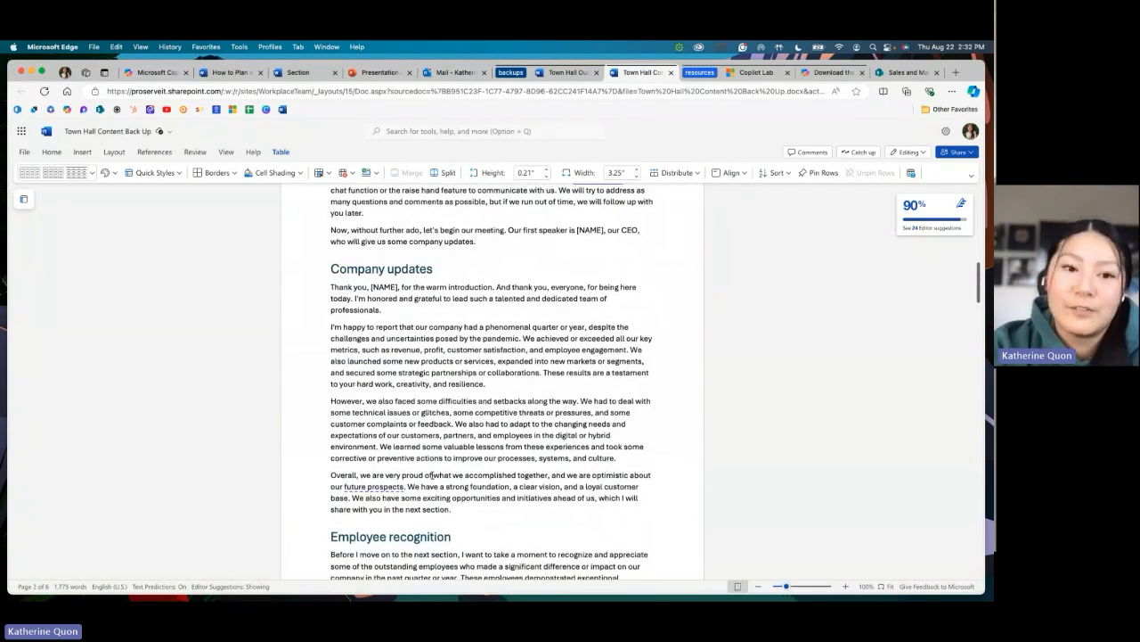
scroll(433, 475, "down", 10)
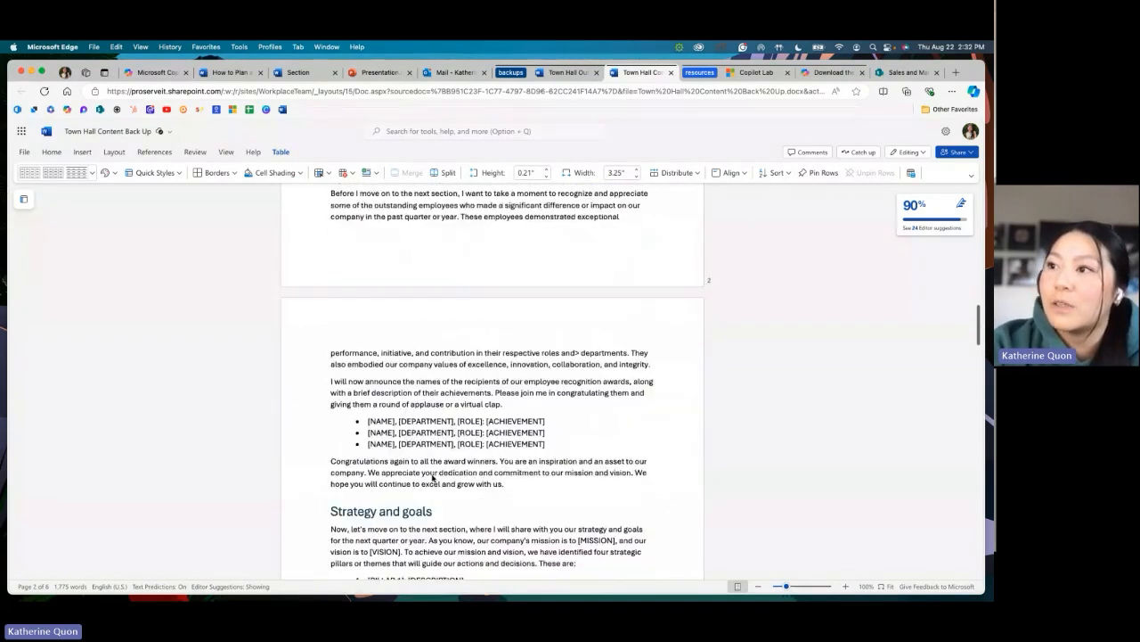
scroll(476, 422, "down", 4)
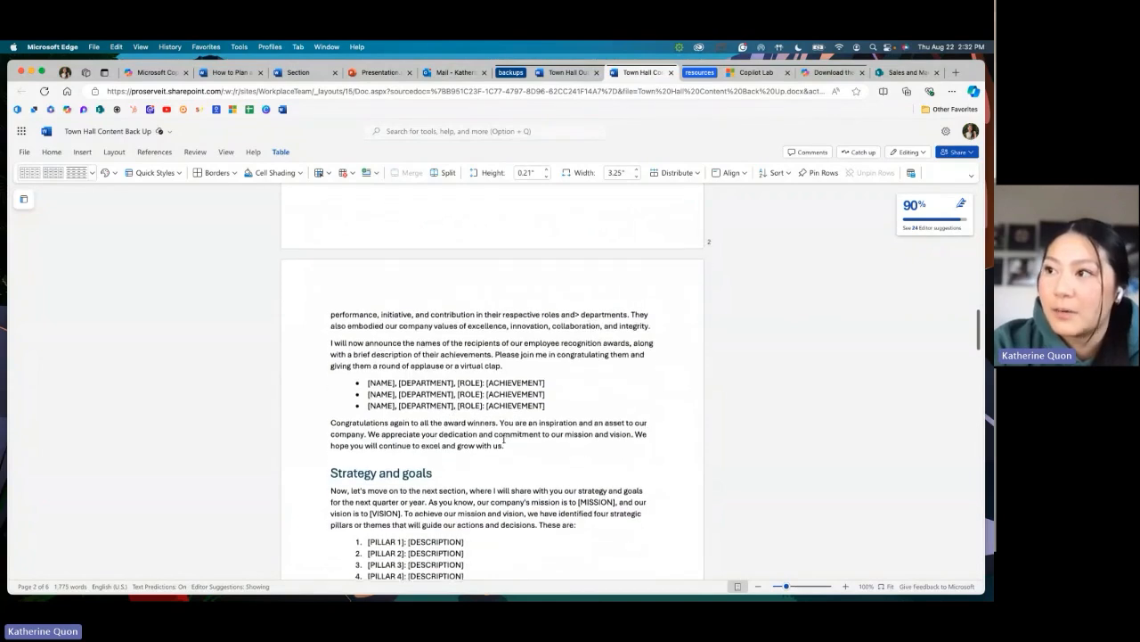
scroll(414, 471, "down", 2)
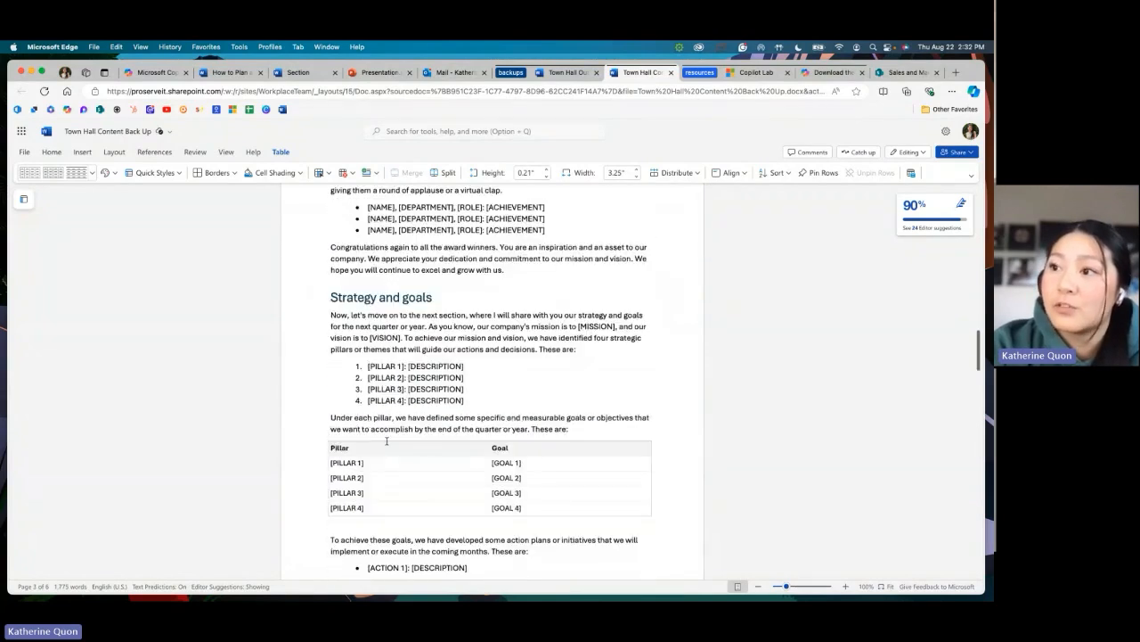
scroll(415, 486, "down", 4)
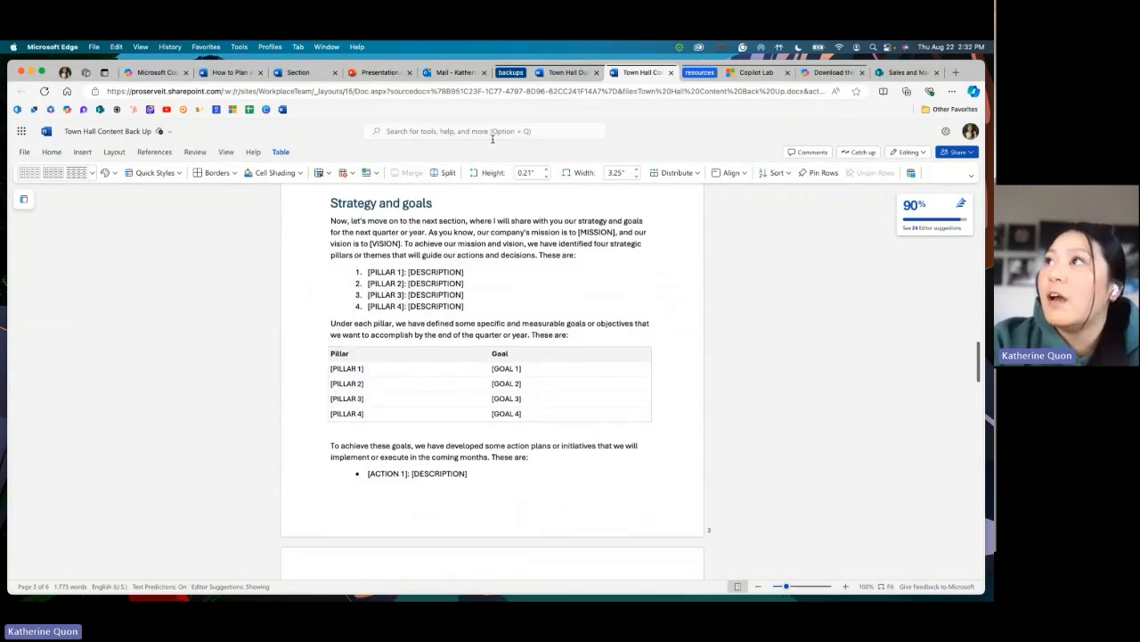
Step: Select the full web address of the Town Hall Content Back Up document and switch to the blank PowerPoint presentation
left_click(461, 94)
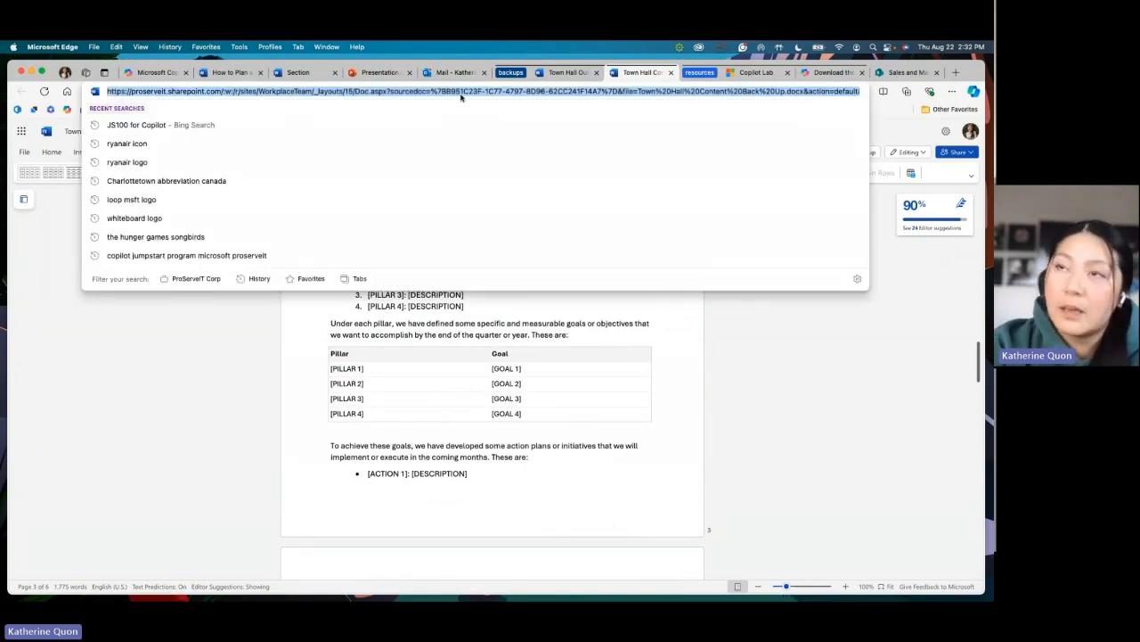
left_click(379, 73)
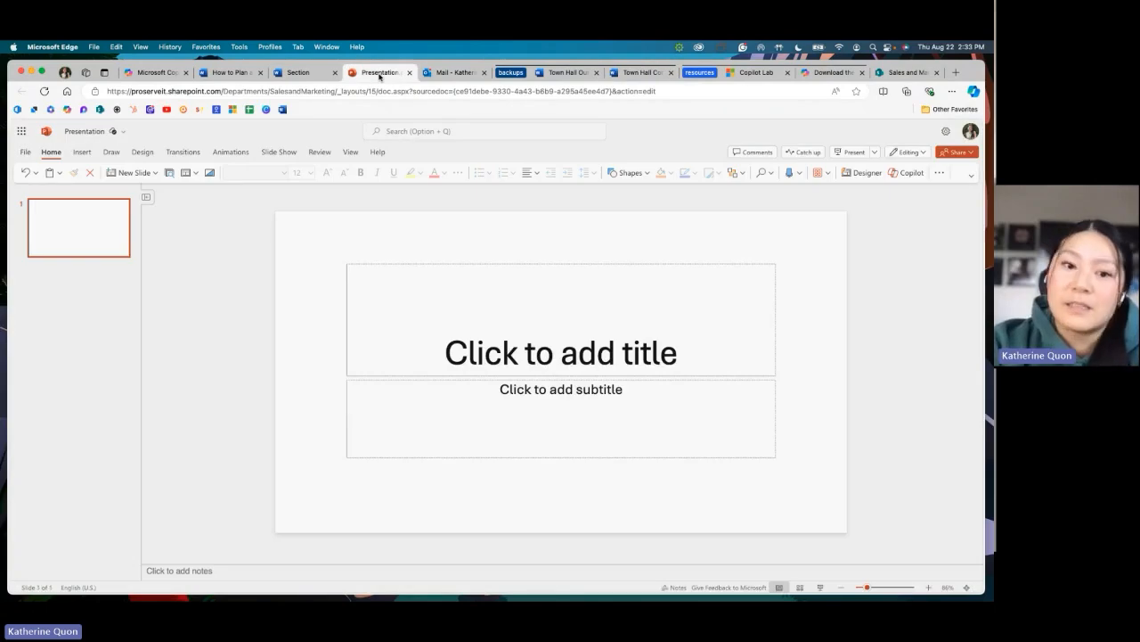